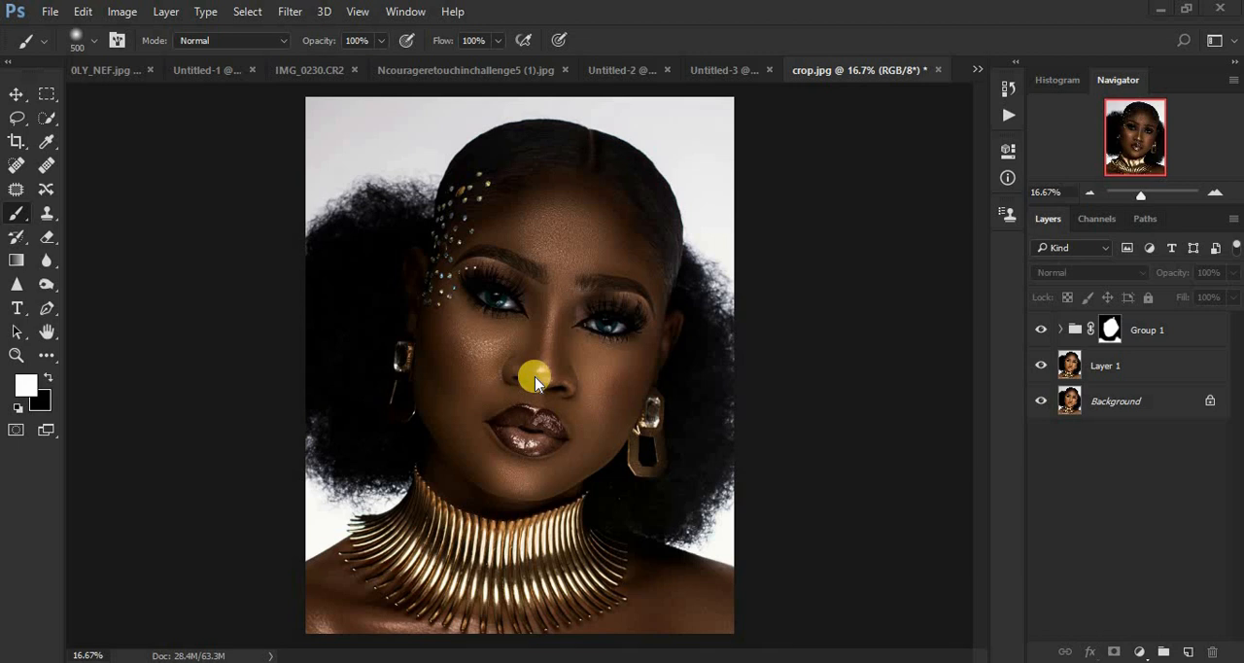
Step: Compare the portrait with and without the adjustments in Group 1
click(1039, 331)
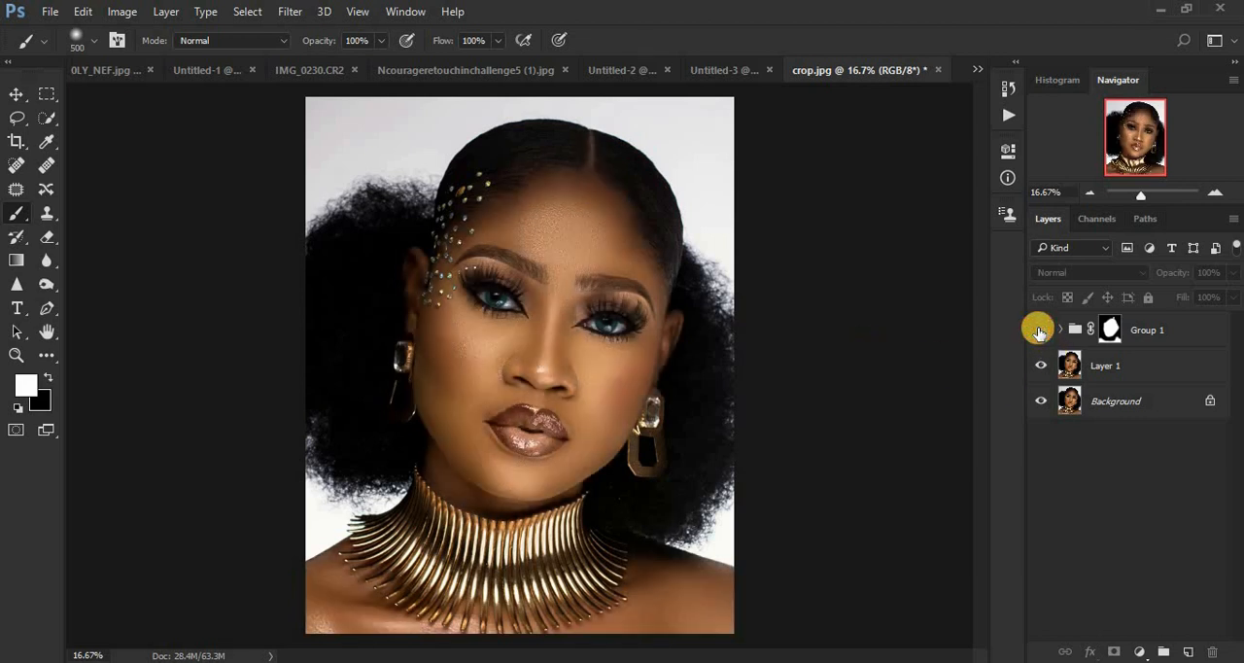
click(1039, 332)
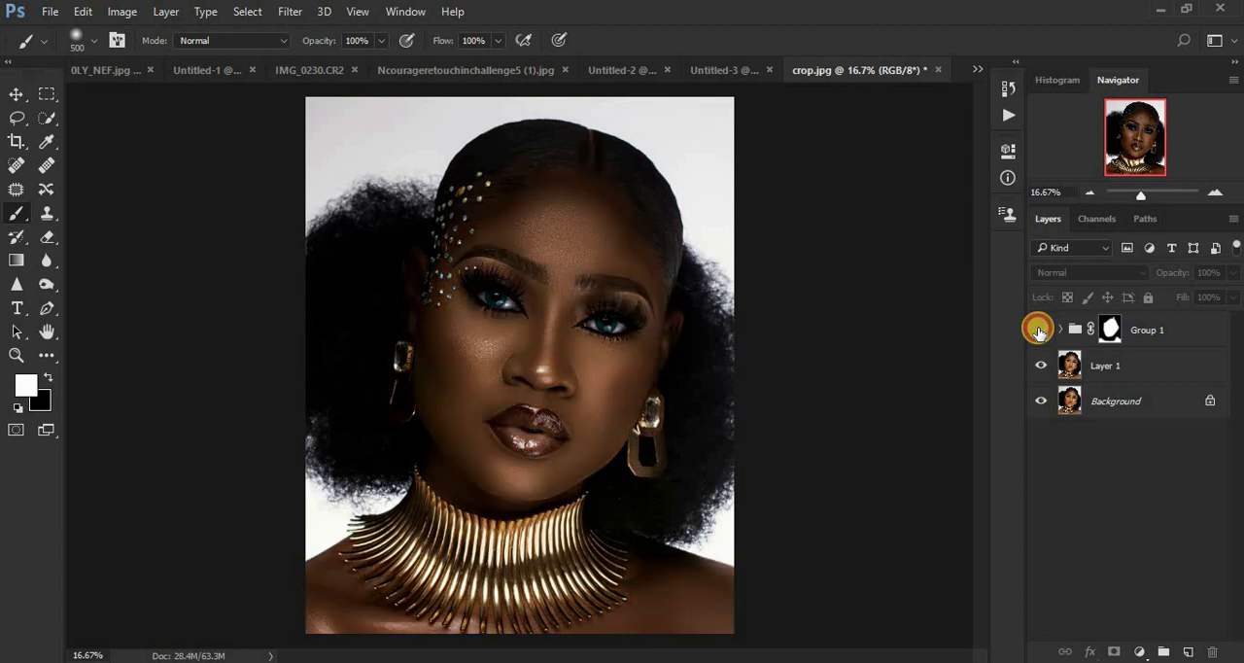
click(1040, 332)
click(1039, 331)
click(1040, 331)
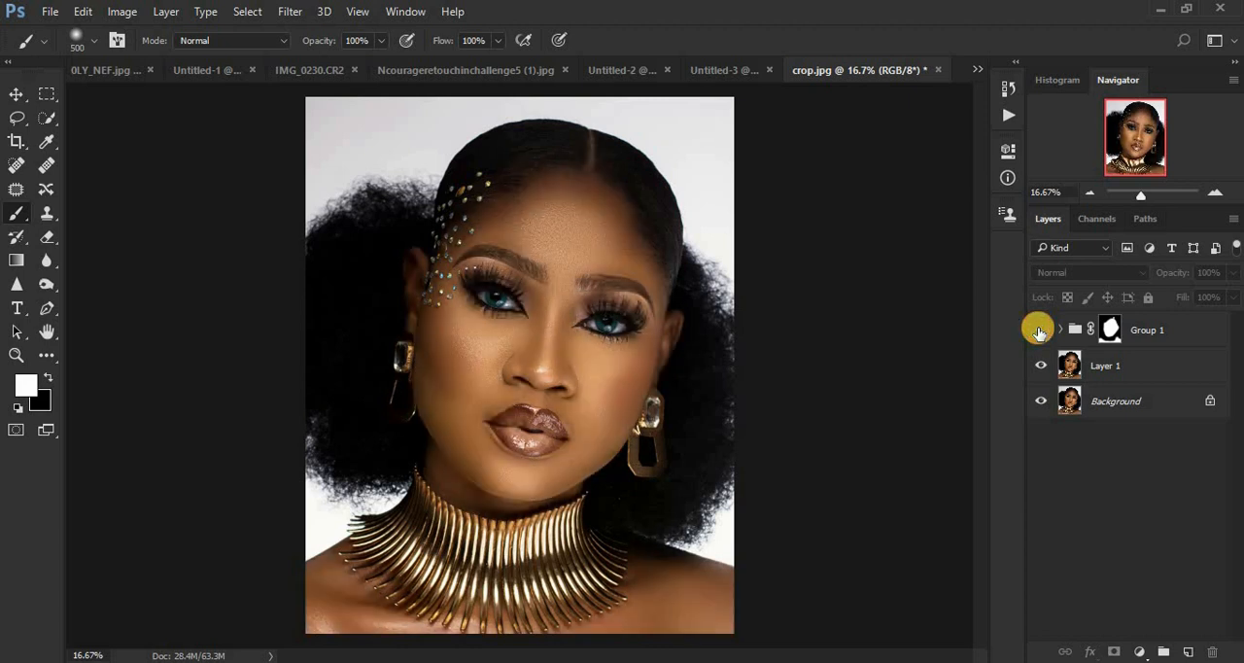
click(1040, 331)
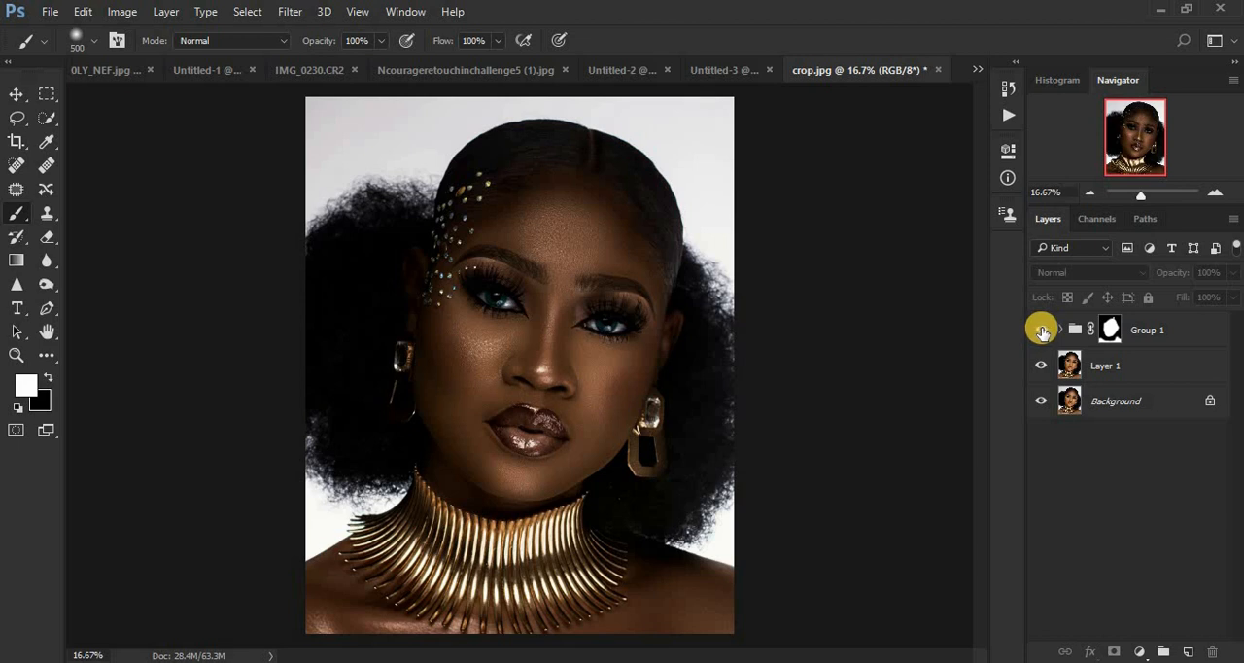
Step: Delete Group 1 and Layer 1 so that only the Background layer is left
drag(1155, 330, 1222, 633)
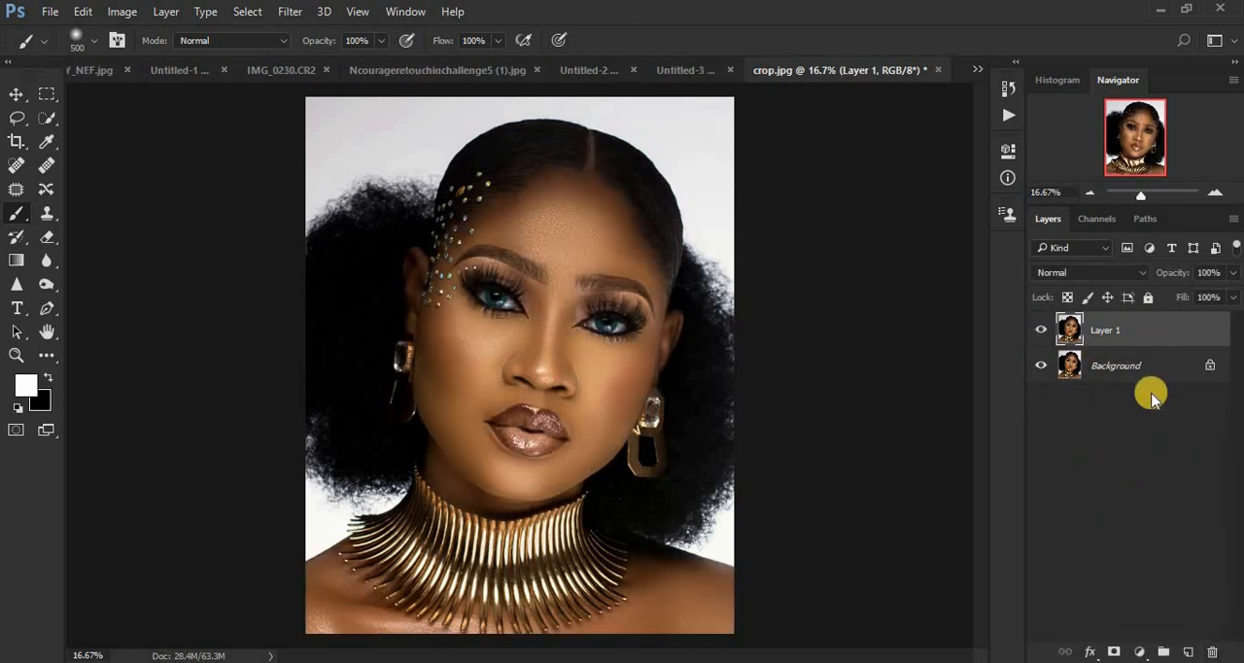
drag(1128, 326, 1213, 649)
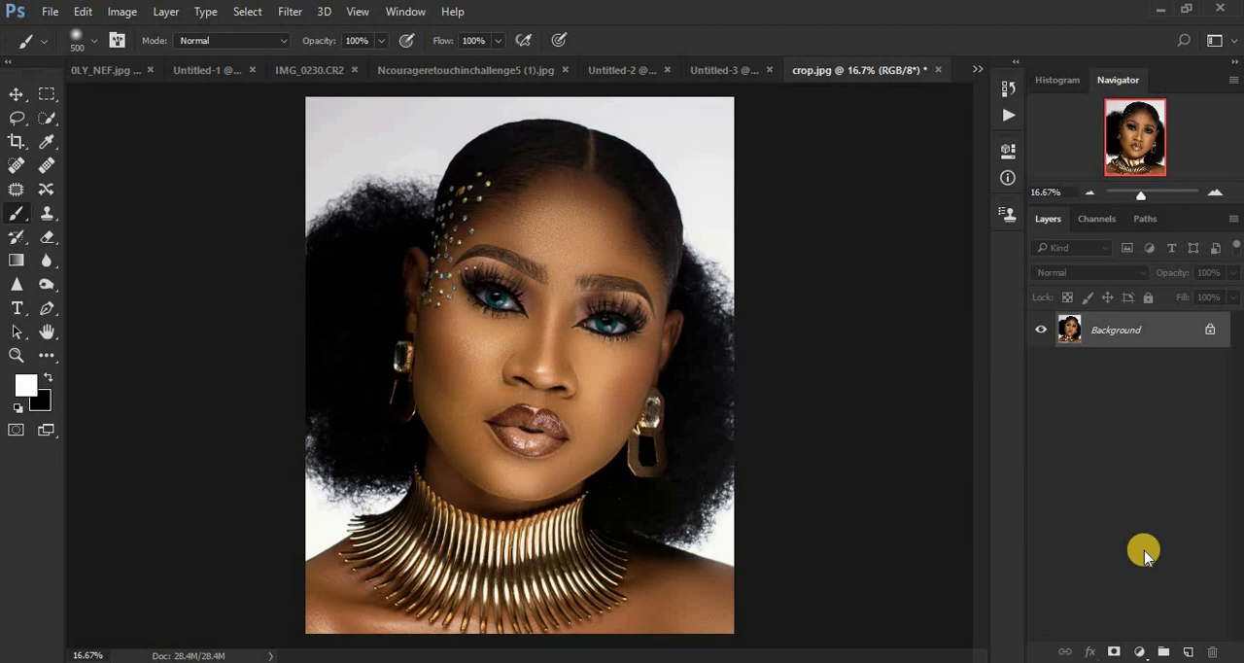
Step: Duplicate the Background layer, then make a copy of the duplicate and delete that extra copy
key(ctrl+j)
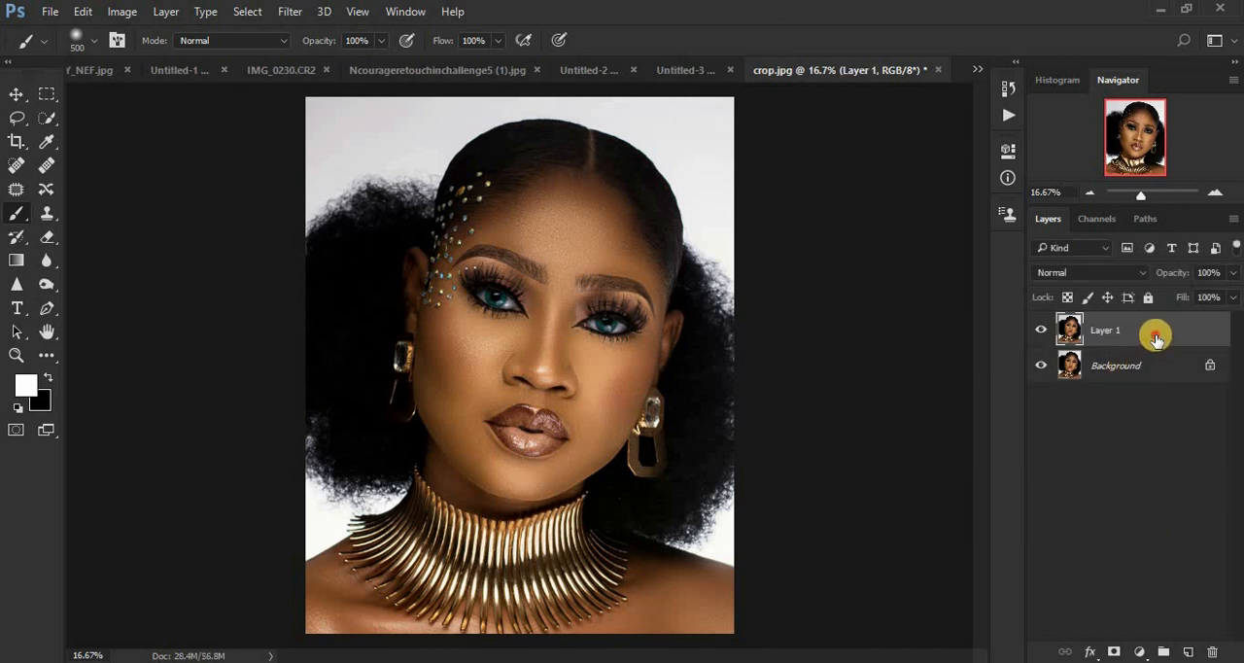
drag(1156, 337, 1188, 650)
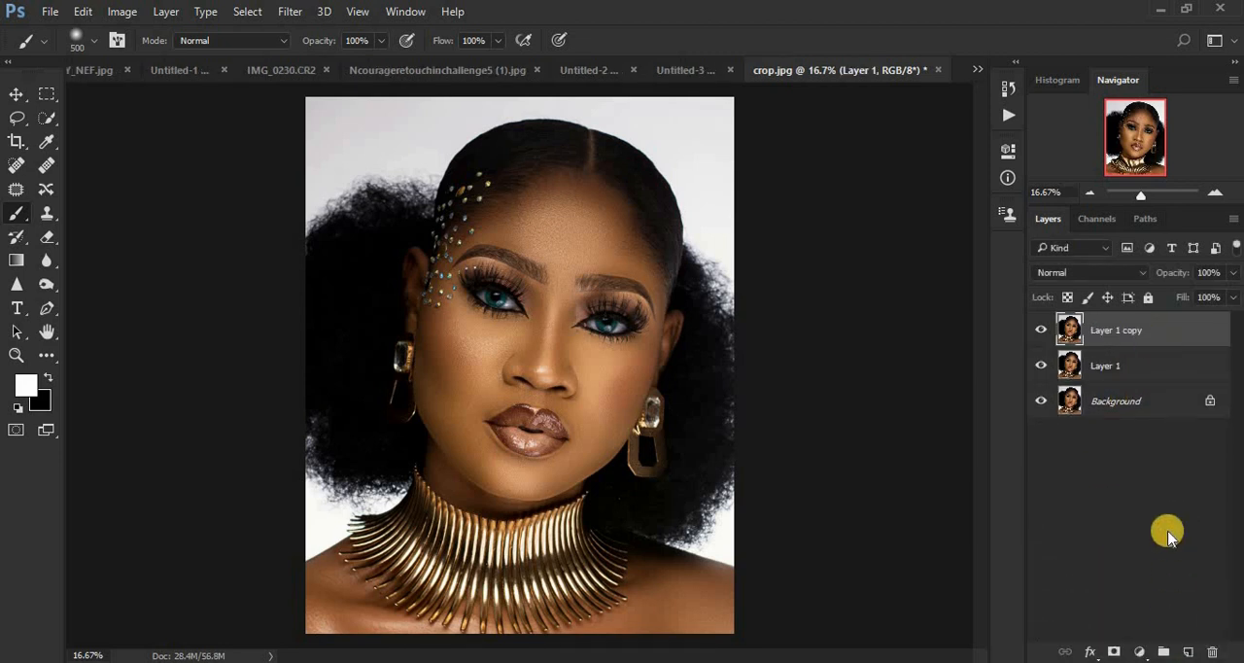
key(Delete)
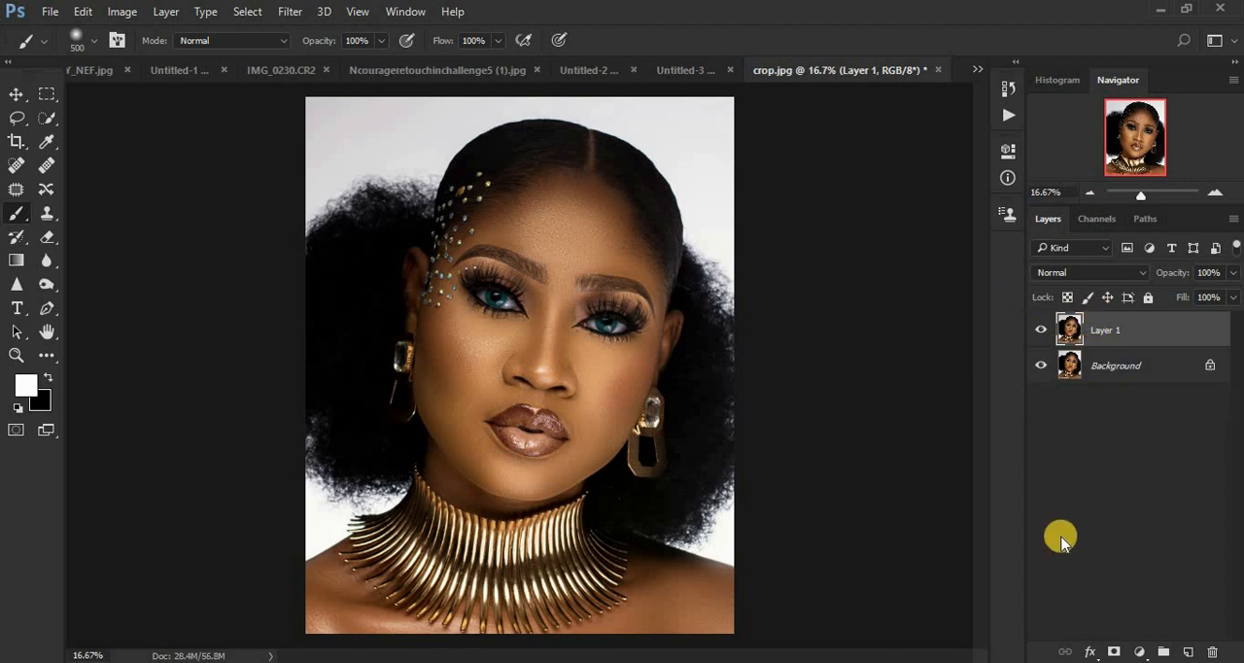
Step: Add a Black & White adjustment layer above Layer 1 and set its blend mode to Multiply
click(1140, 654)
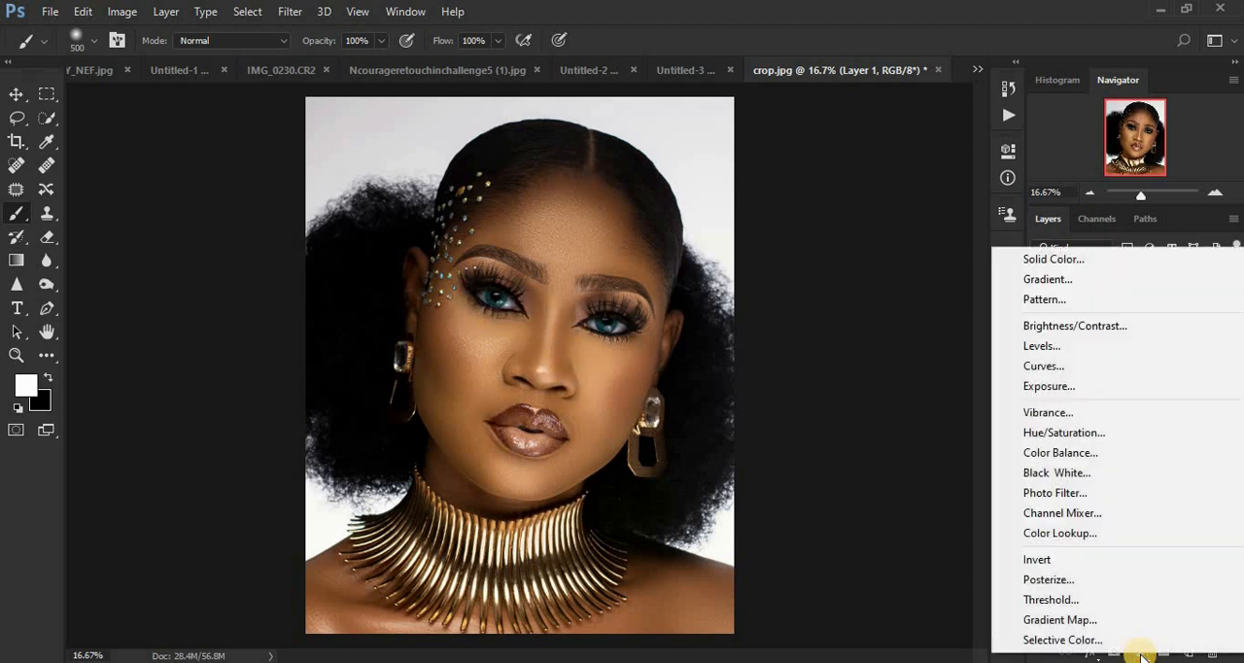
click(1068, 472)
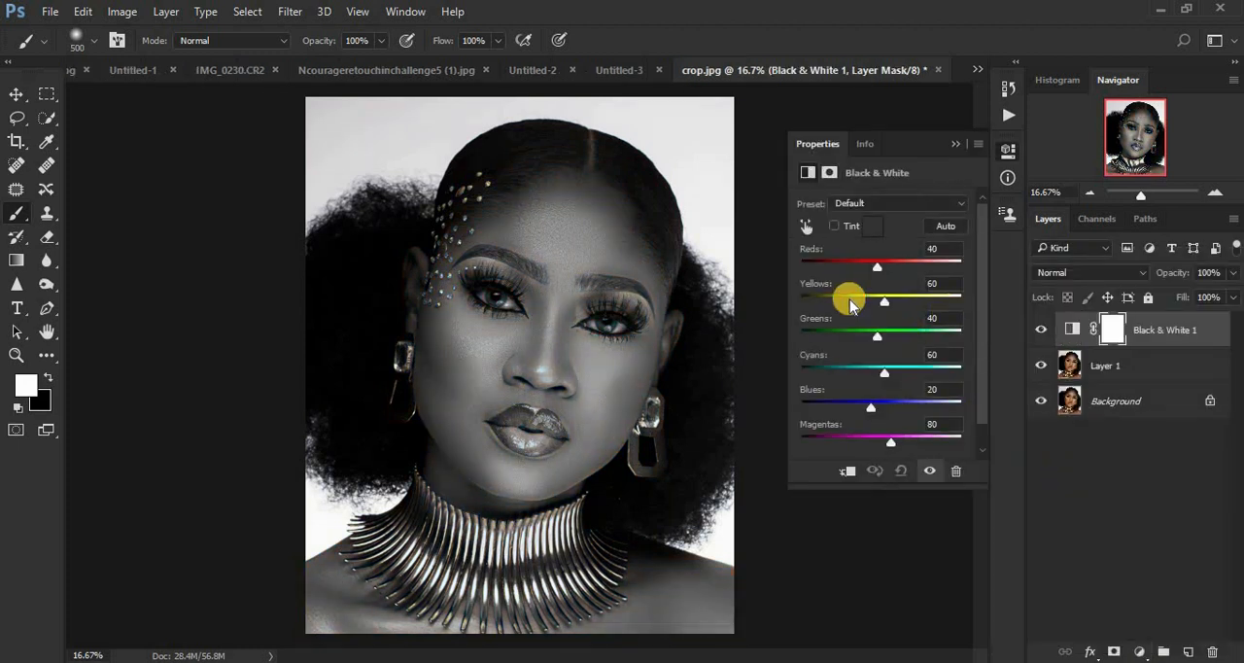
click(1066, 275)
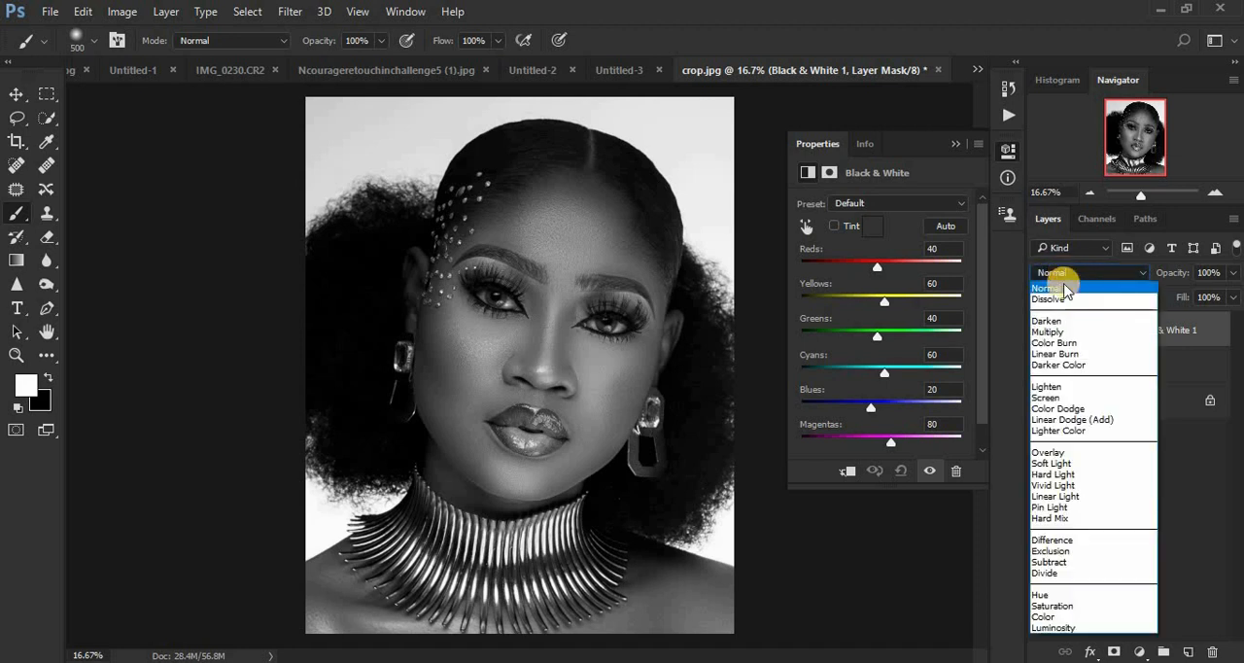
click(1065, 334)
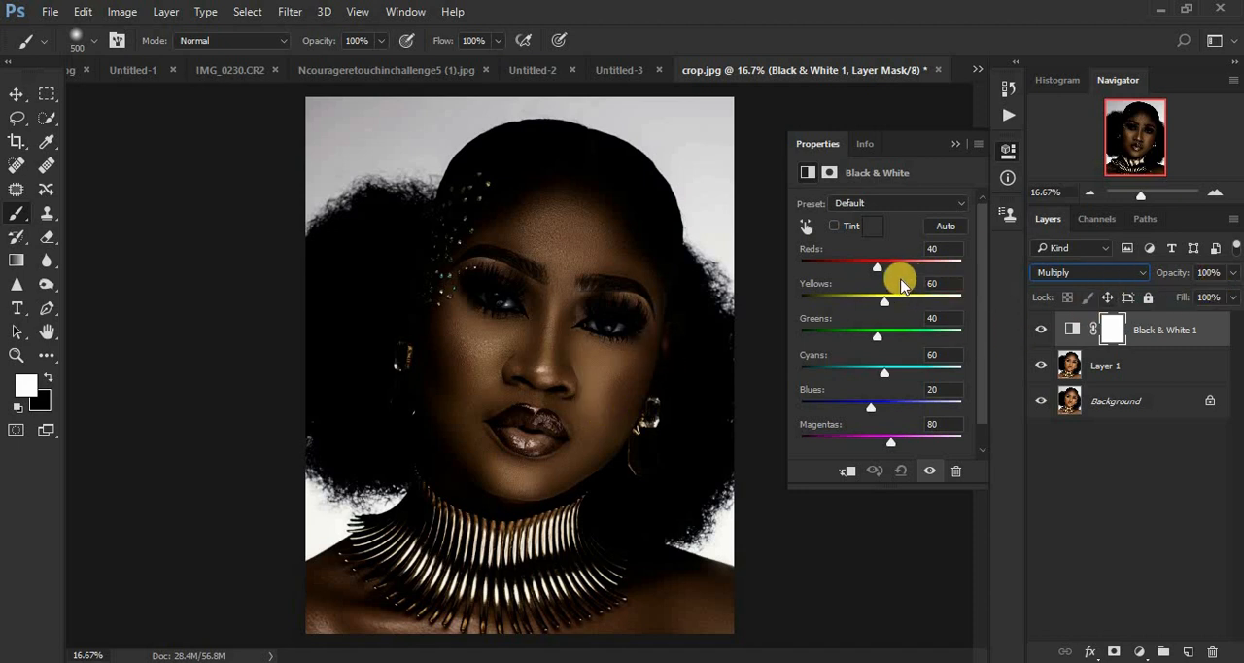
Step: Set the Reds of the Multiply Black & White adjustment to -24 and lower its layer opacity to 54%
drag(876, 274, 862, 273)
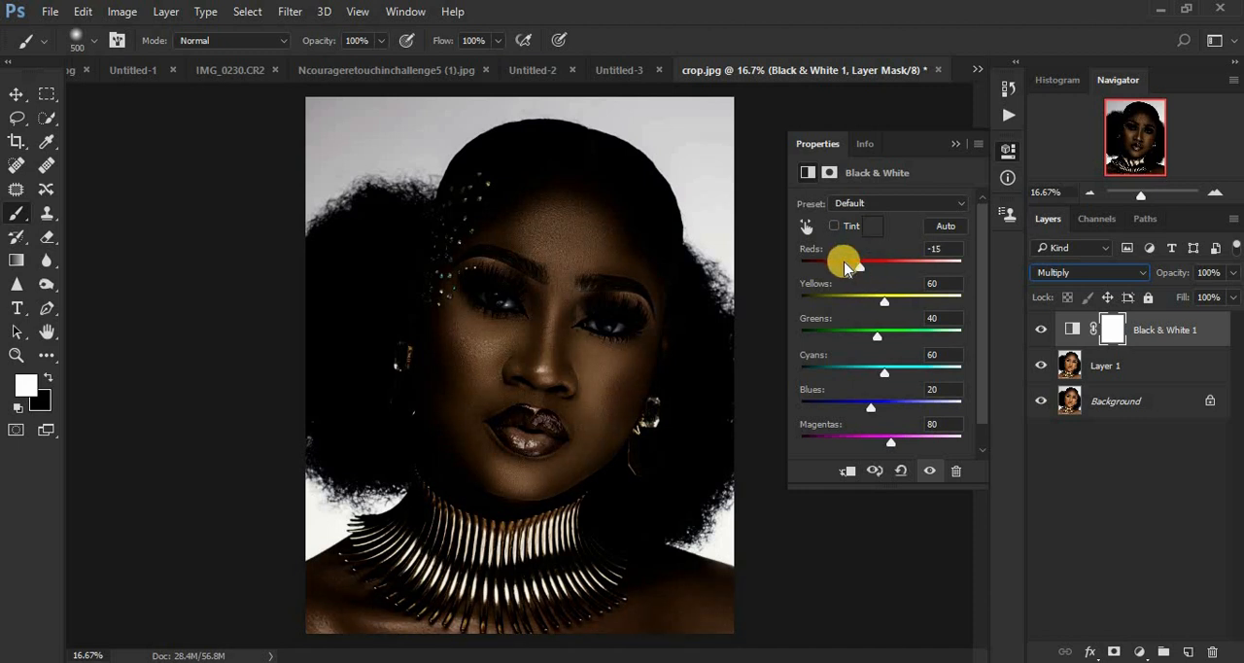
drag(855, 274, 855, 273)
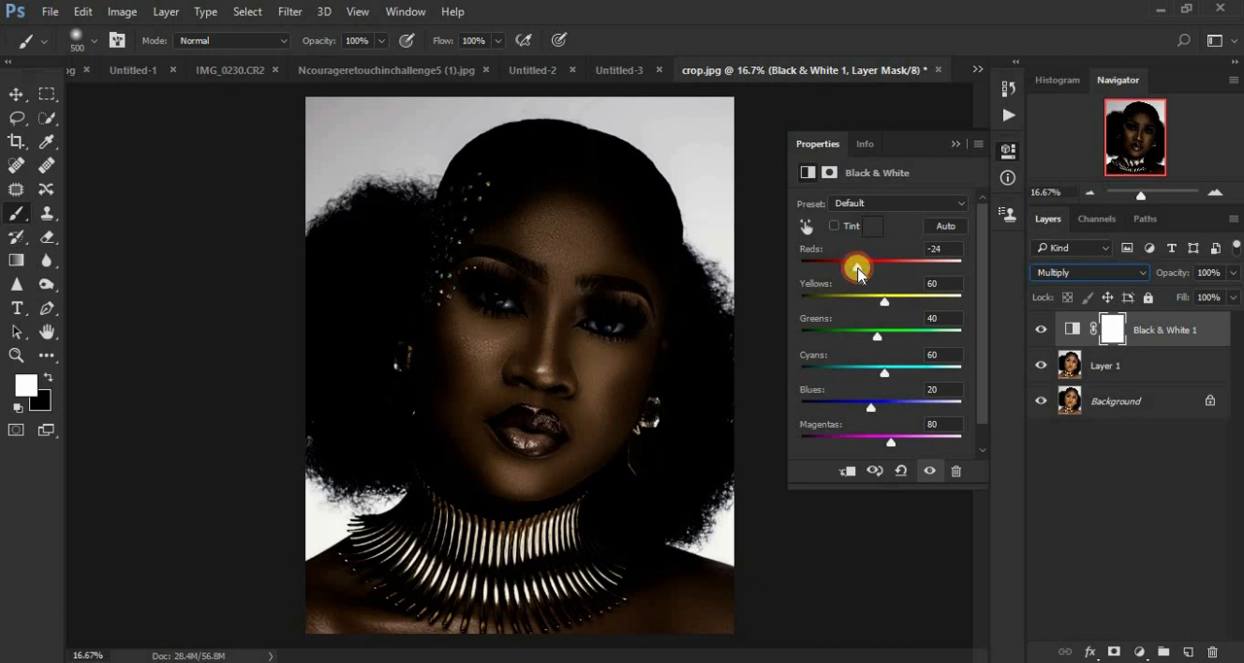
click(1234, 274)
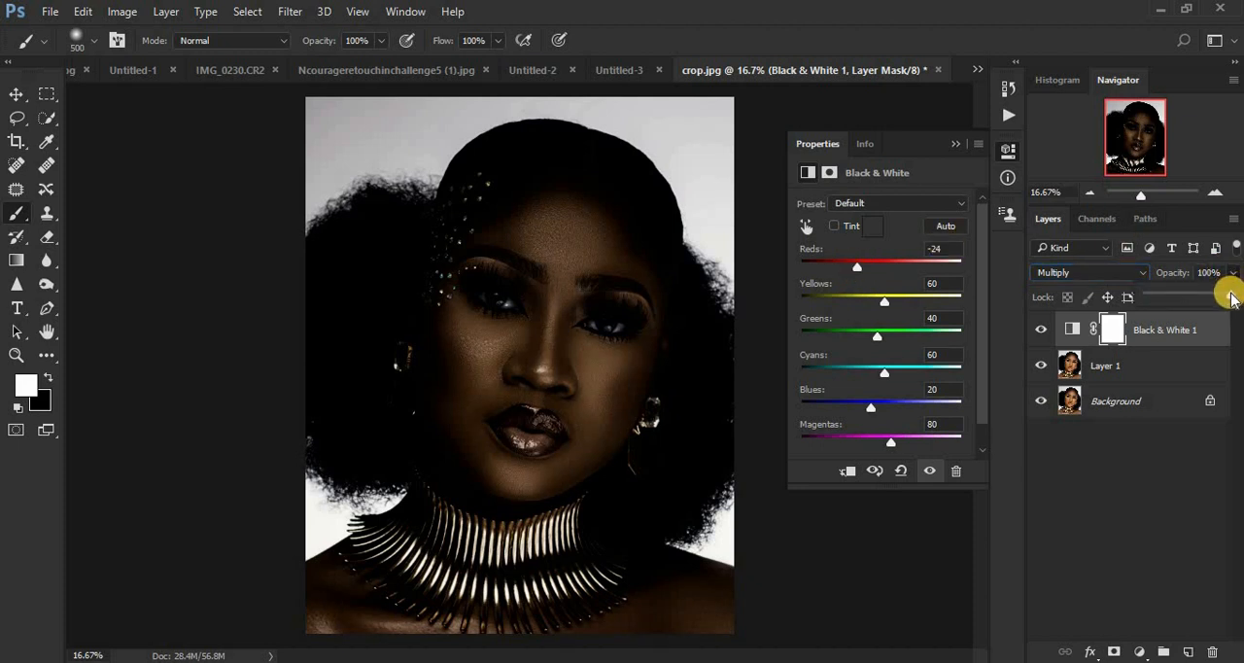
drag(1232, 294, 1193, 301)
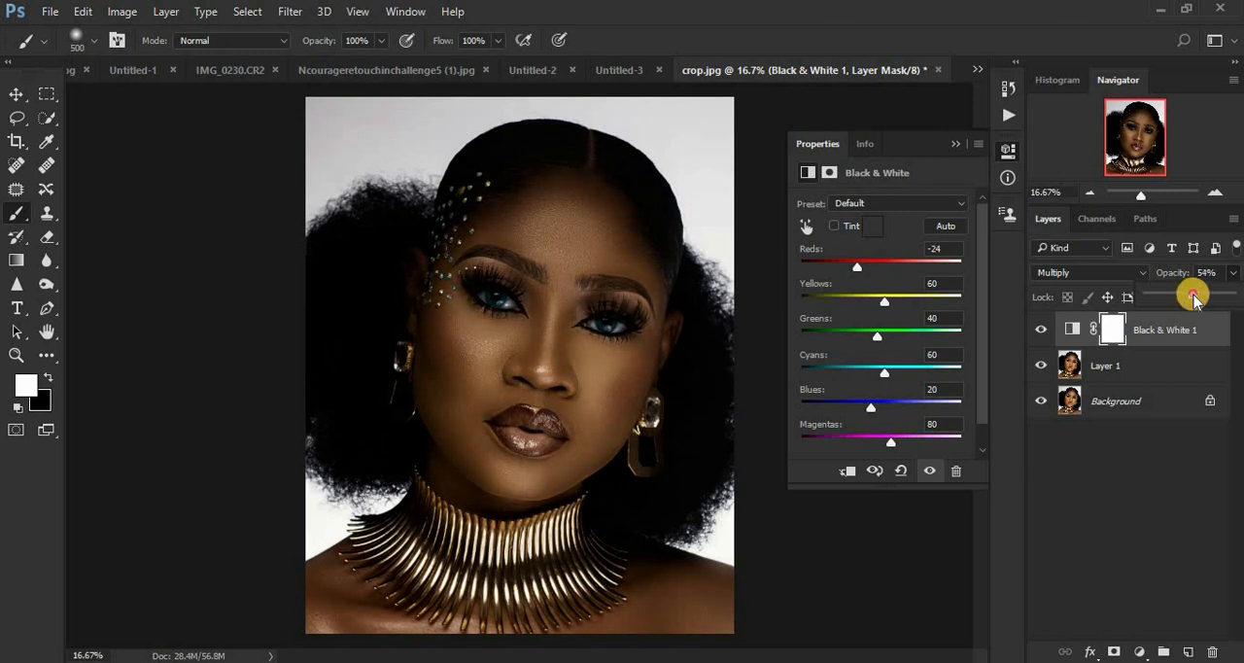
click(951, 144)
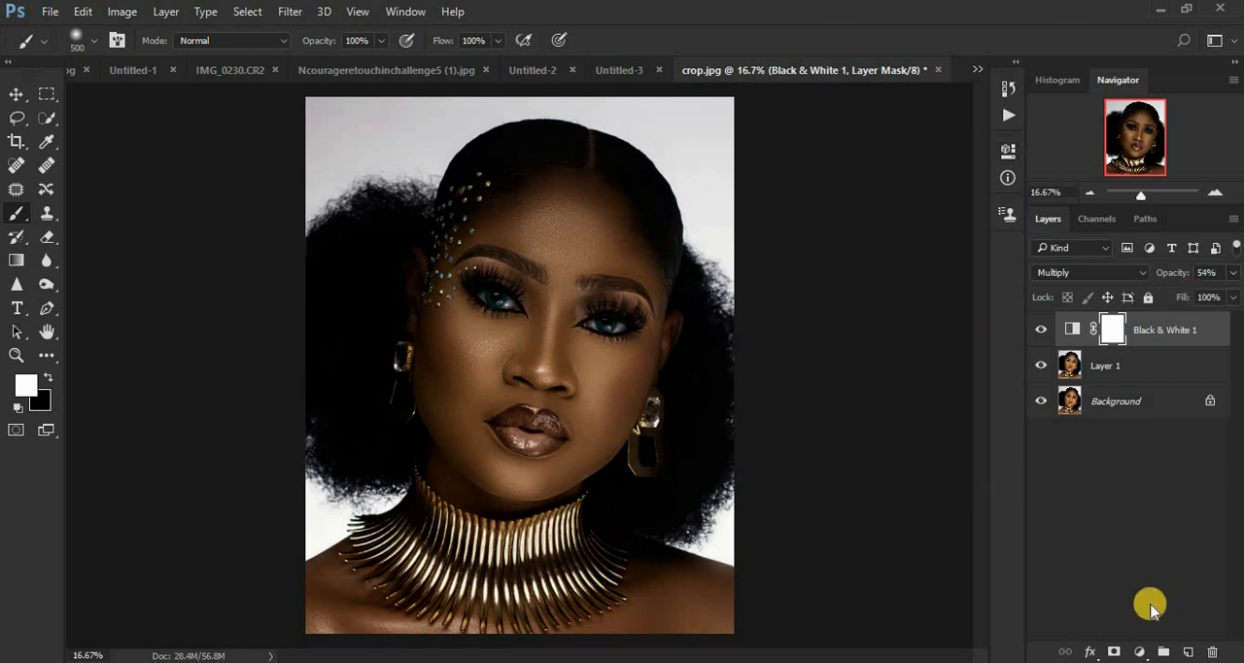
Step: Add a second Black & White adjustment layer on top and set its blend mode to Overlay
click(1139, 652)
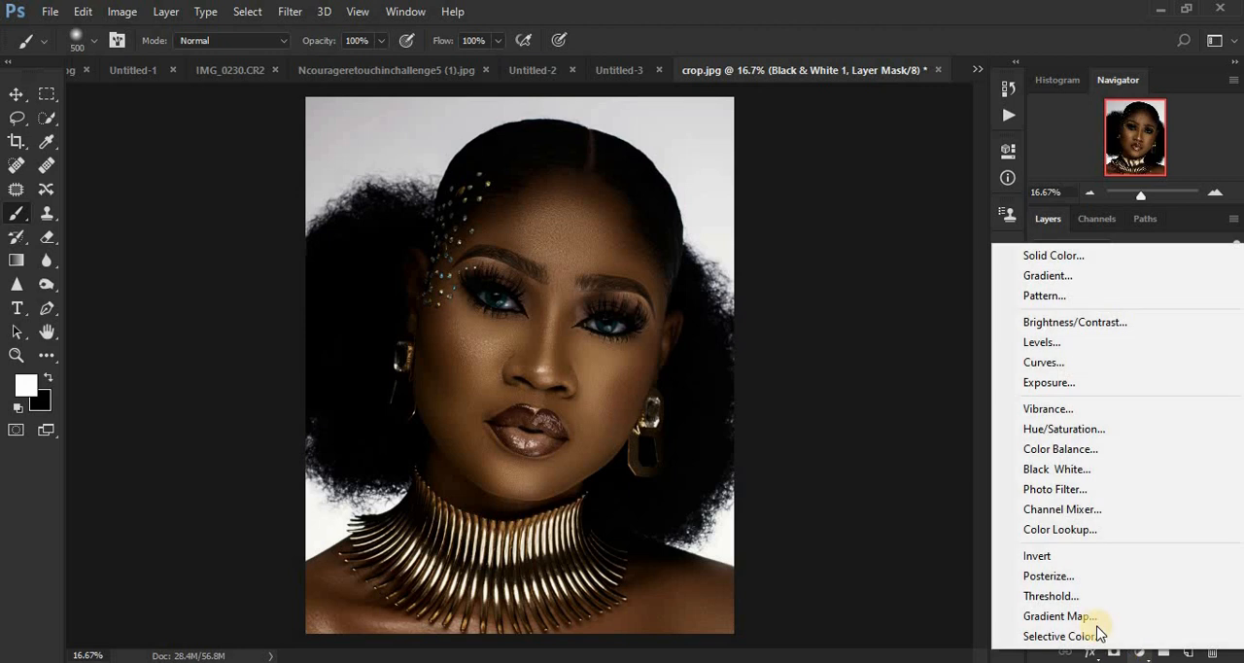
click(1044, 471)
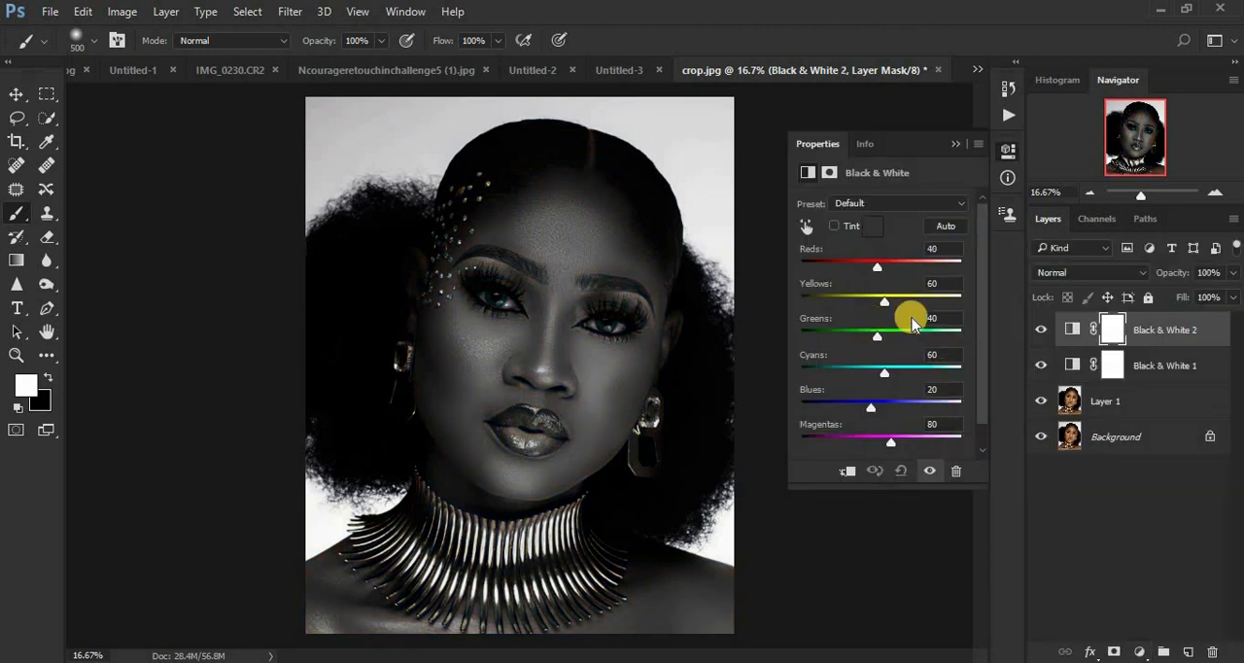
click(1070, 275)
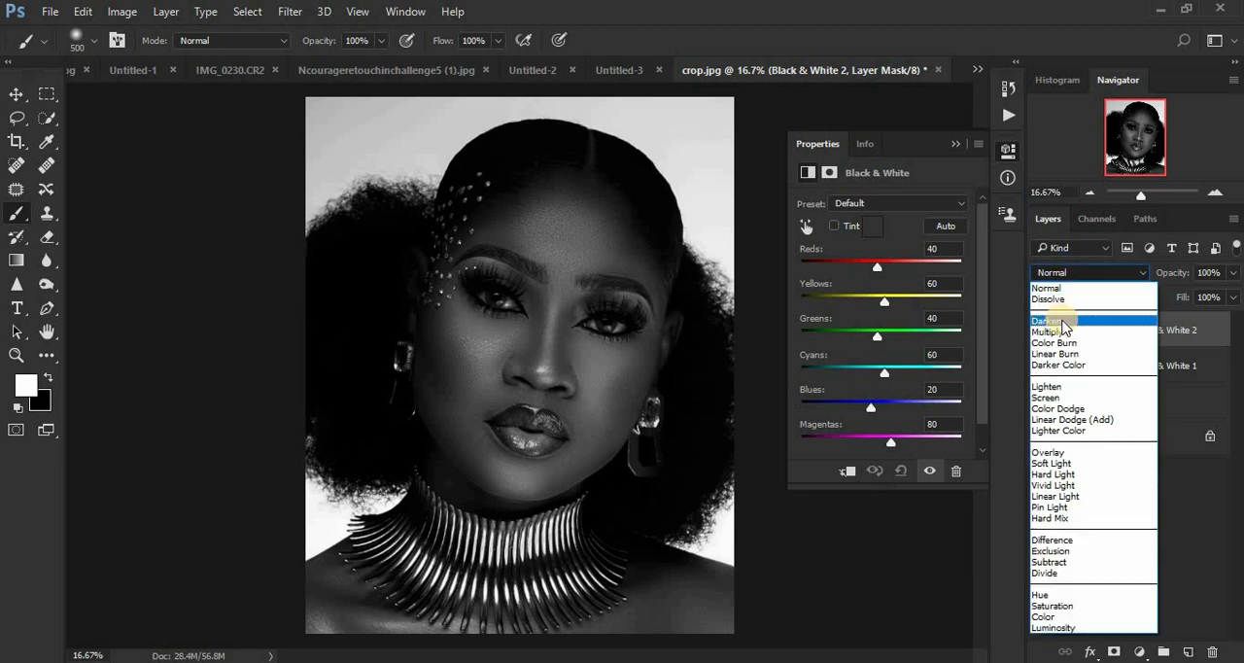
click(1066, 455)
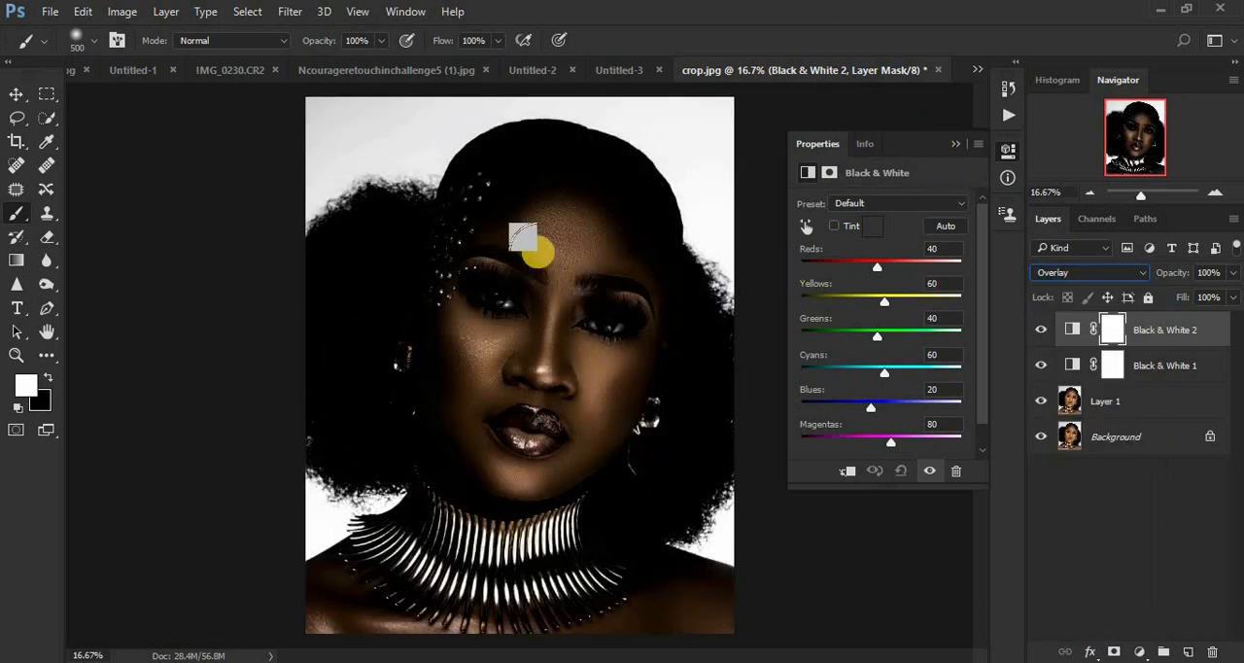
click(960, 145)
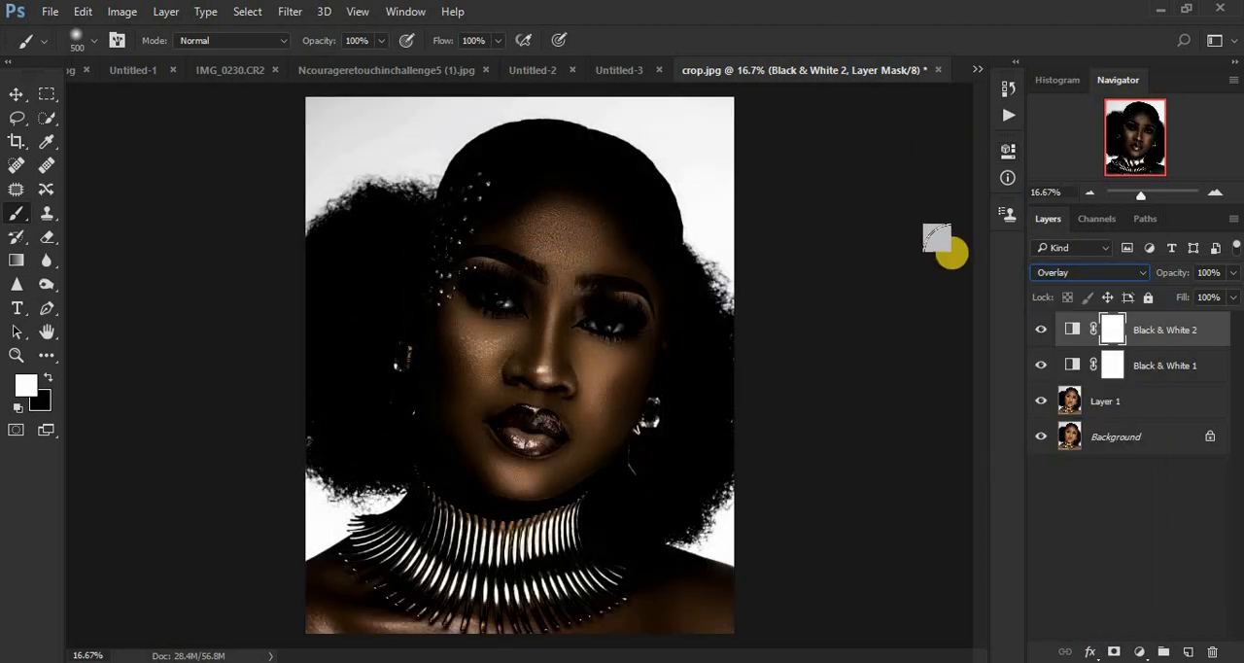
Step: Set the Reds of the Overlay Black & White adjustment to 19 and lower its layer opacity to 46%
double_click(1074, 329)
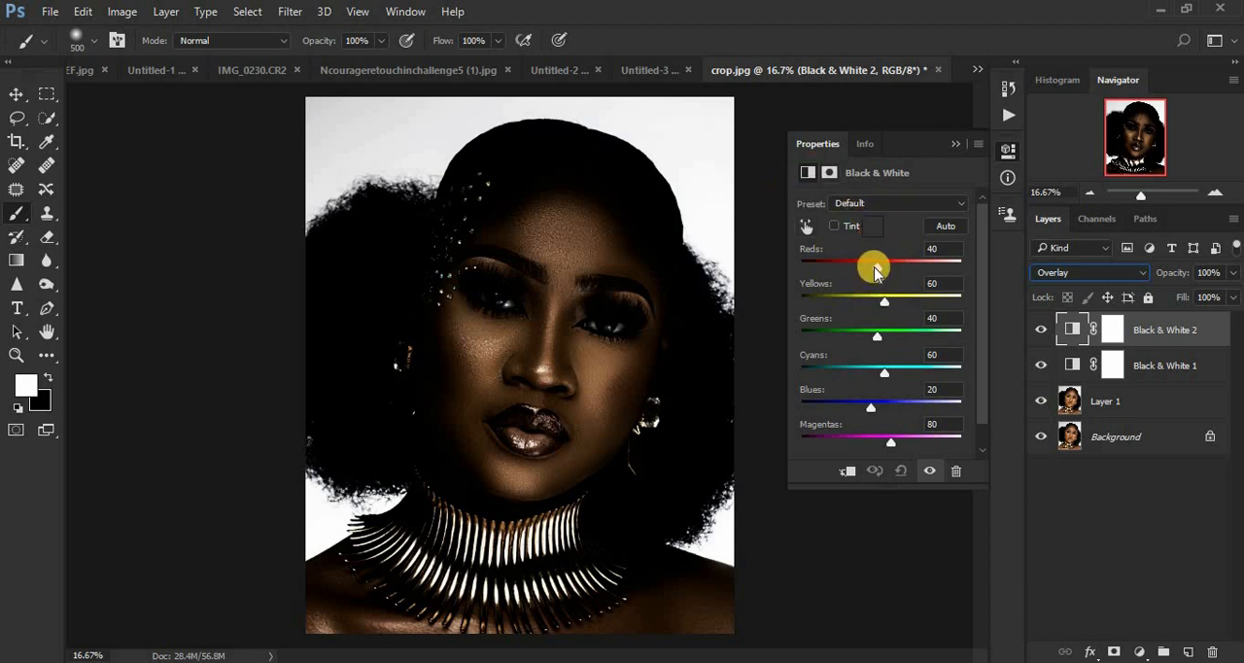
drag(873, 265, 872, 264)
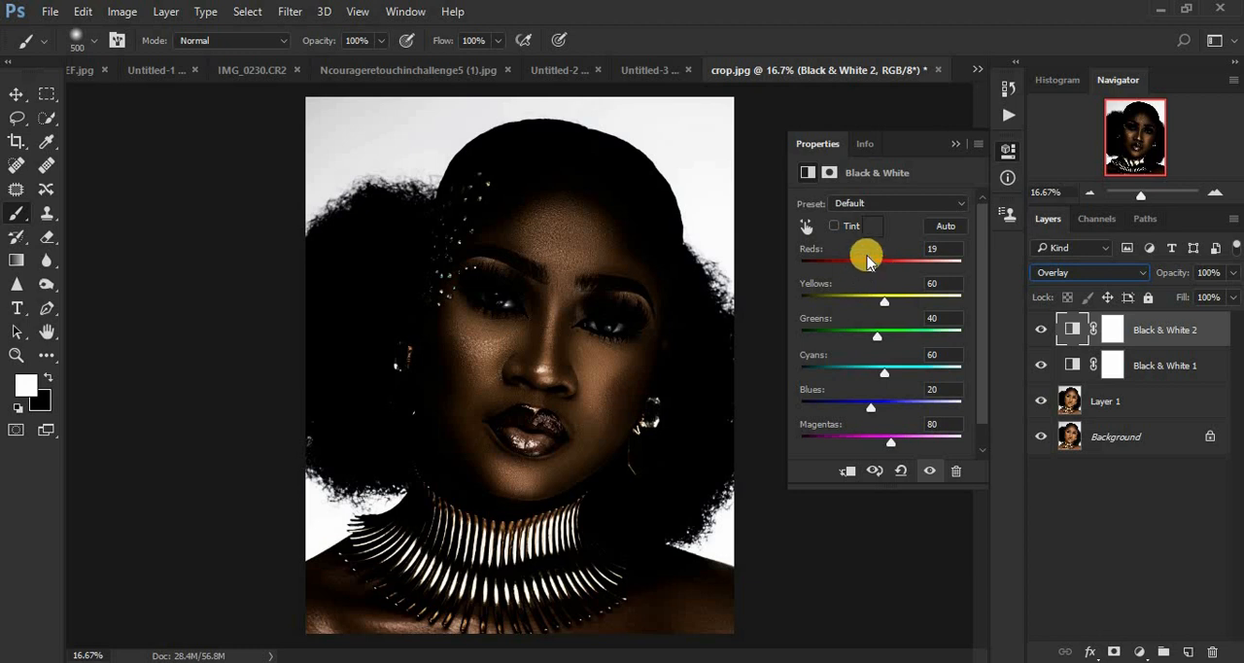
drag(1236, 277, 1188, 298)
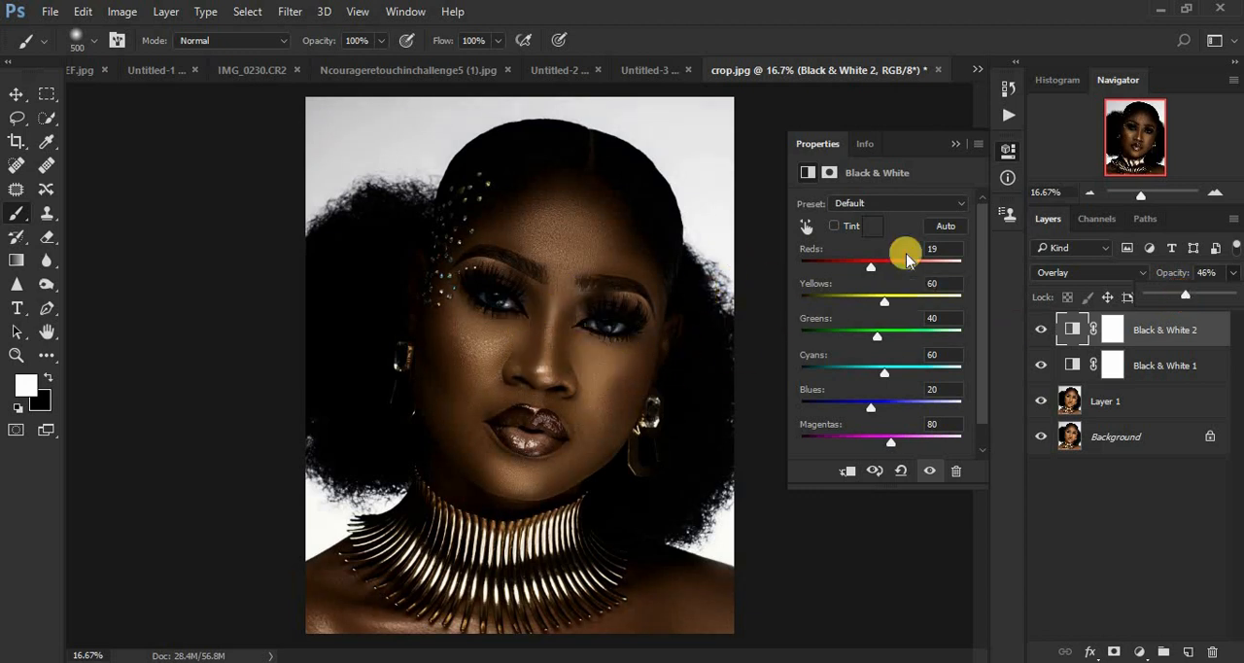
click(954, 144)
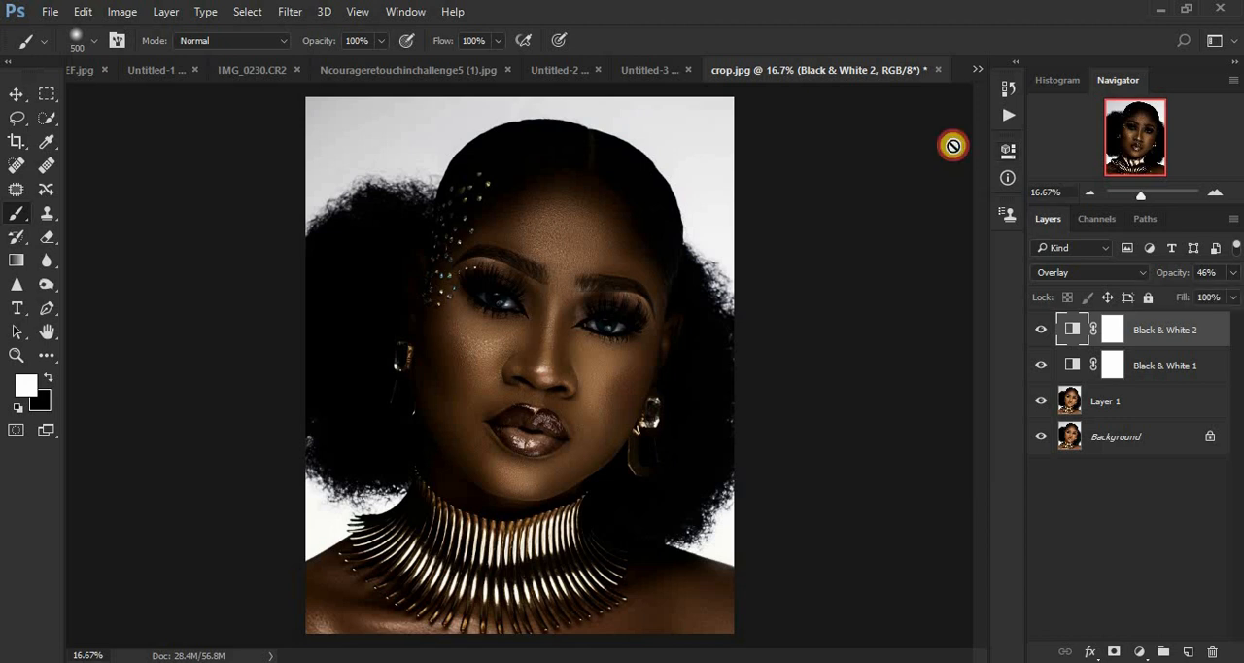
Step: Add a Selective Color adjustment layer with Yellow at -9% for the Reds and -6% for the Yellows
click(1139, 653)
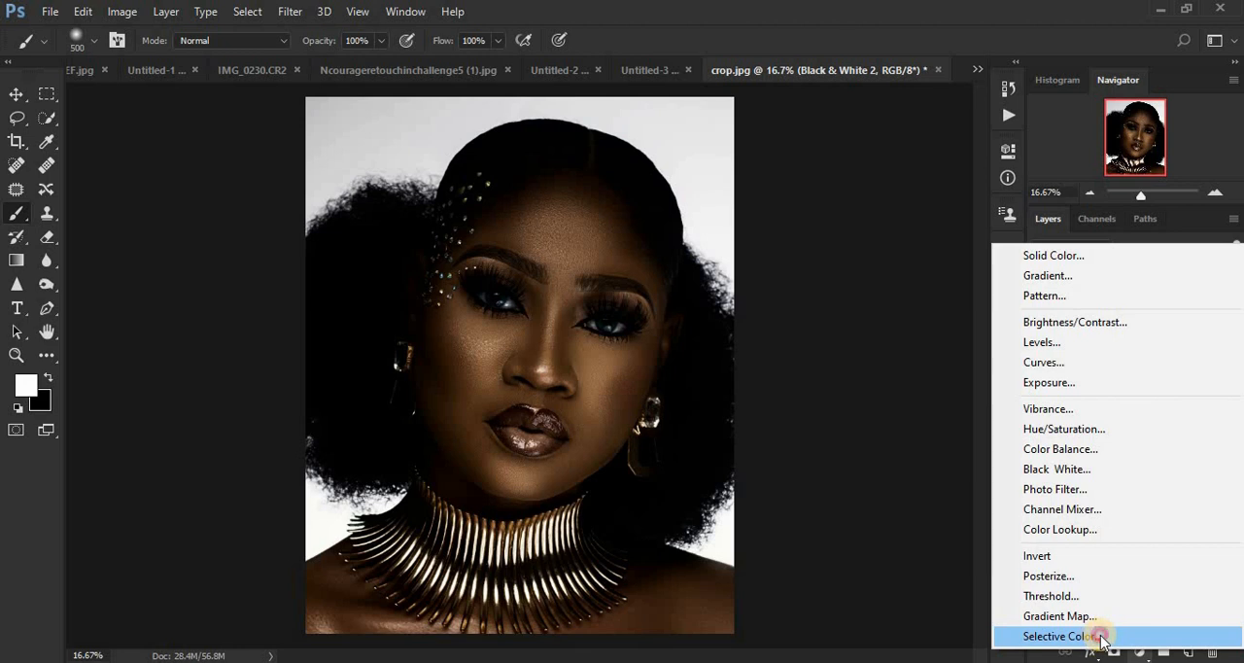
click(1102, 638)
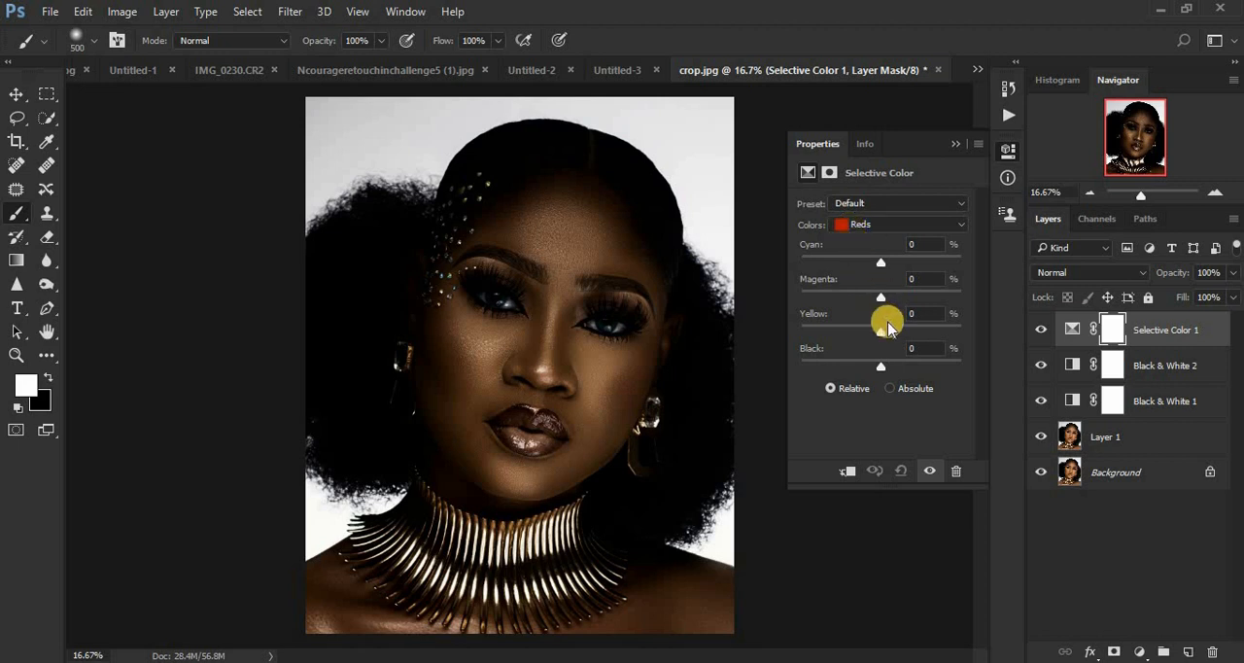
drag(881, 335, 874, 335)
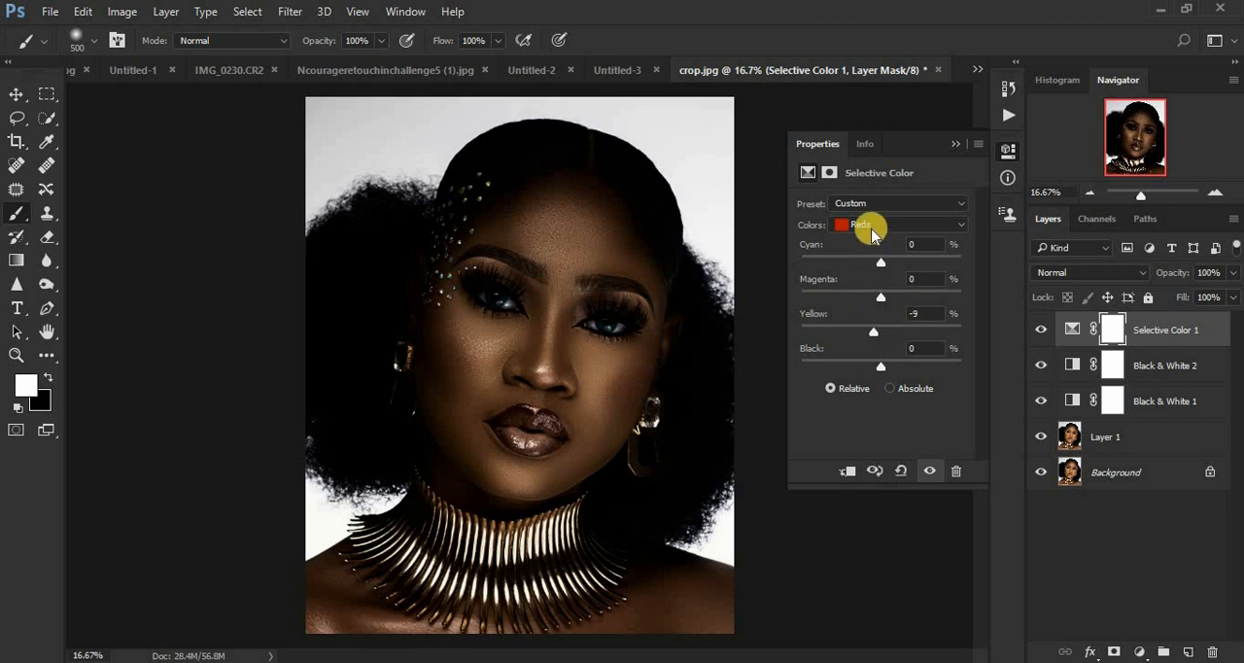
click(872, 228)
click(872, 257)
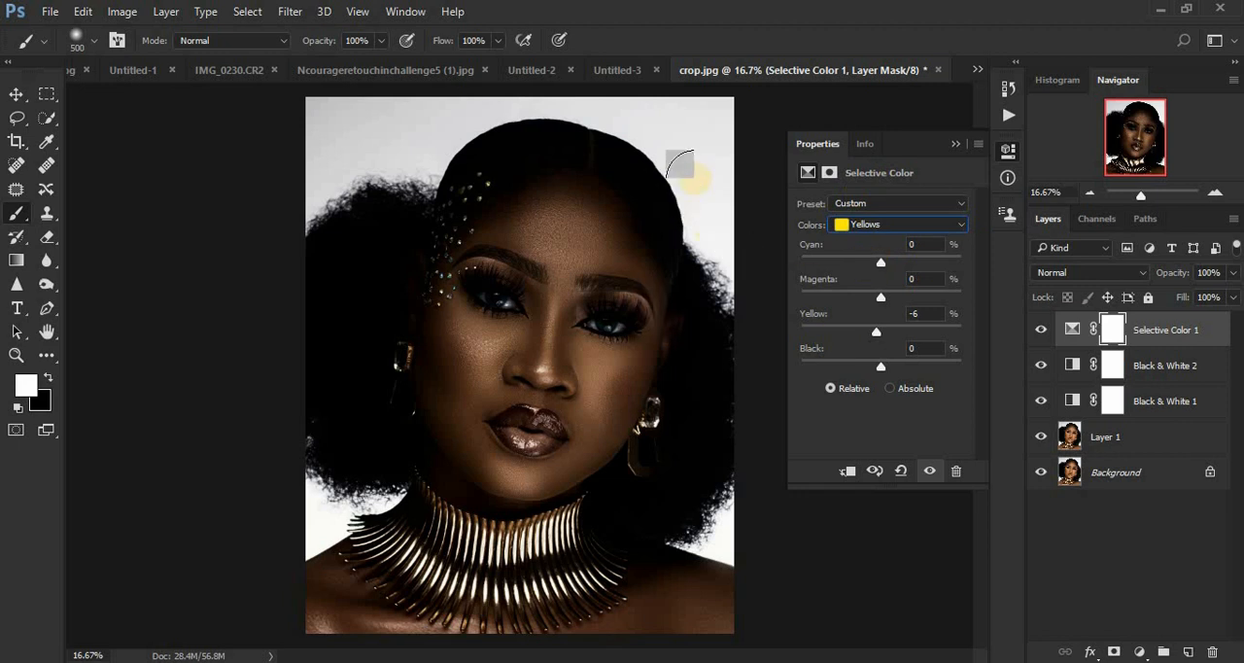
click(960, 141)
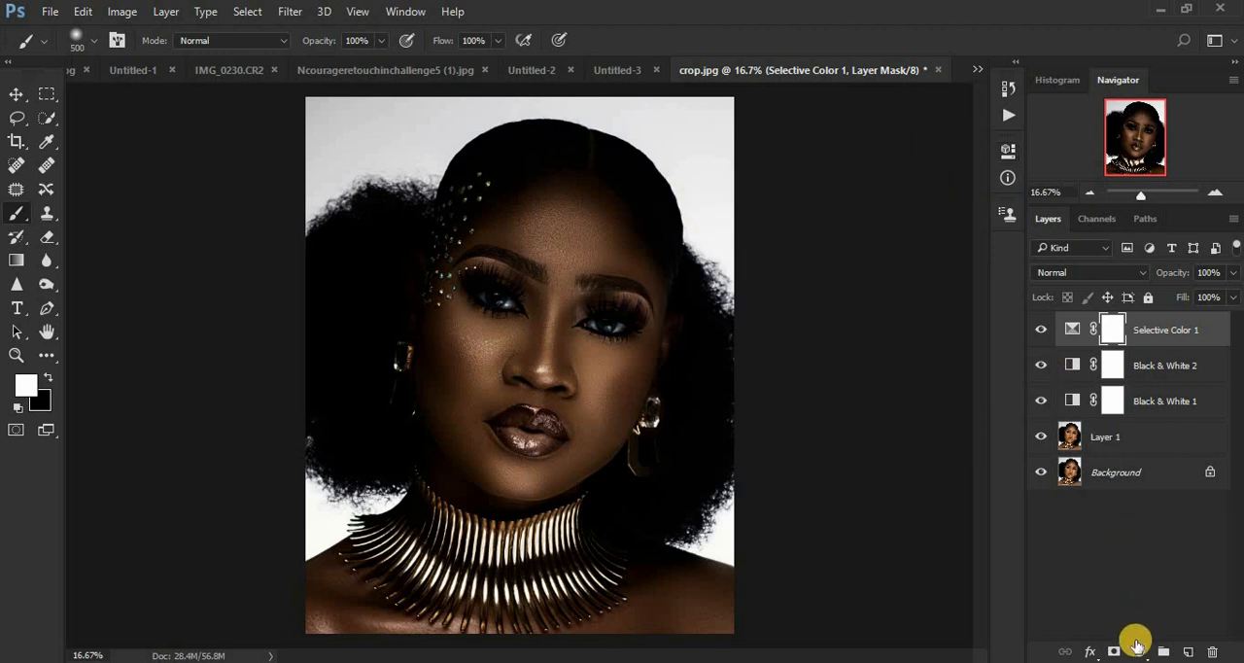
Step: Add a third Black & White adjustment layer above the Selective Color layer and set its blend mode to Multiply
click(1138, 646)
click(1069, 472)
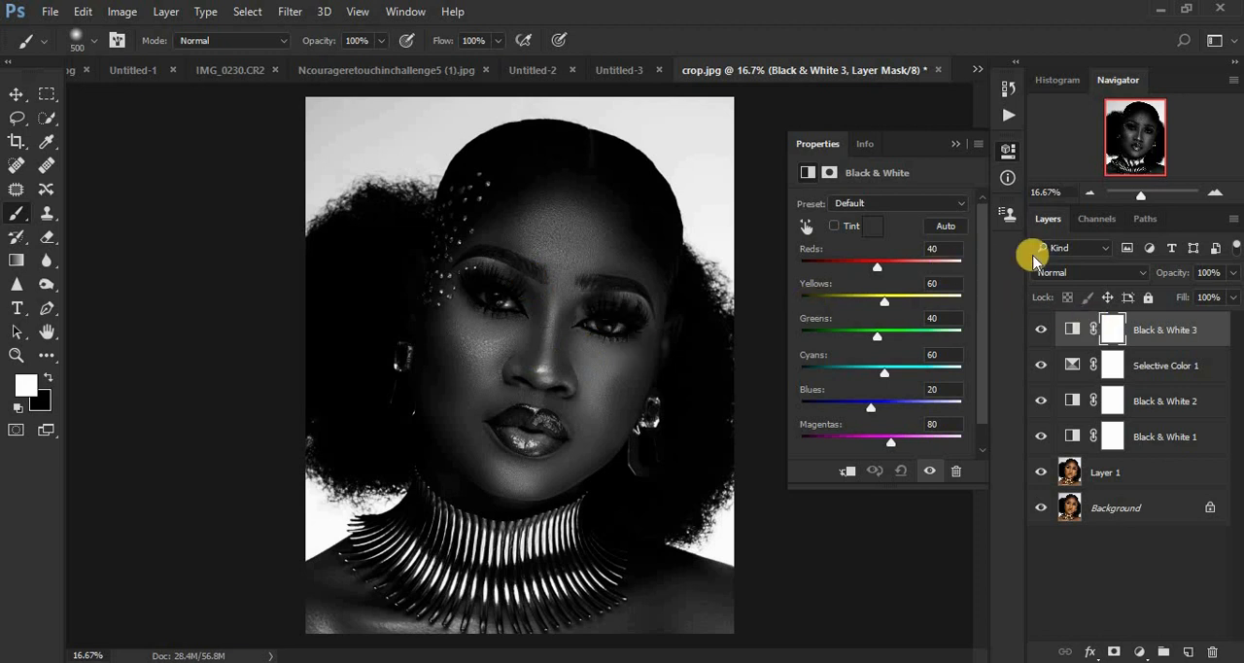
click(1075, 273)
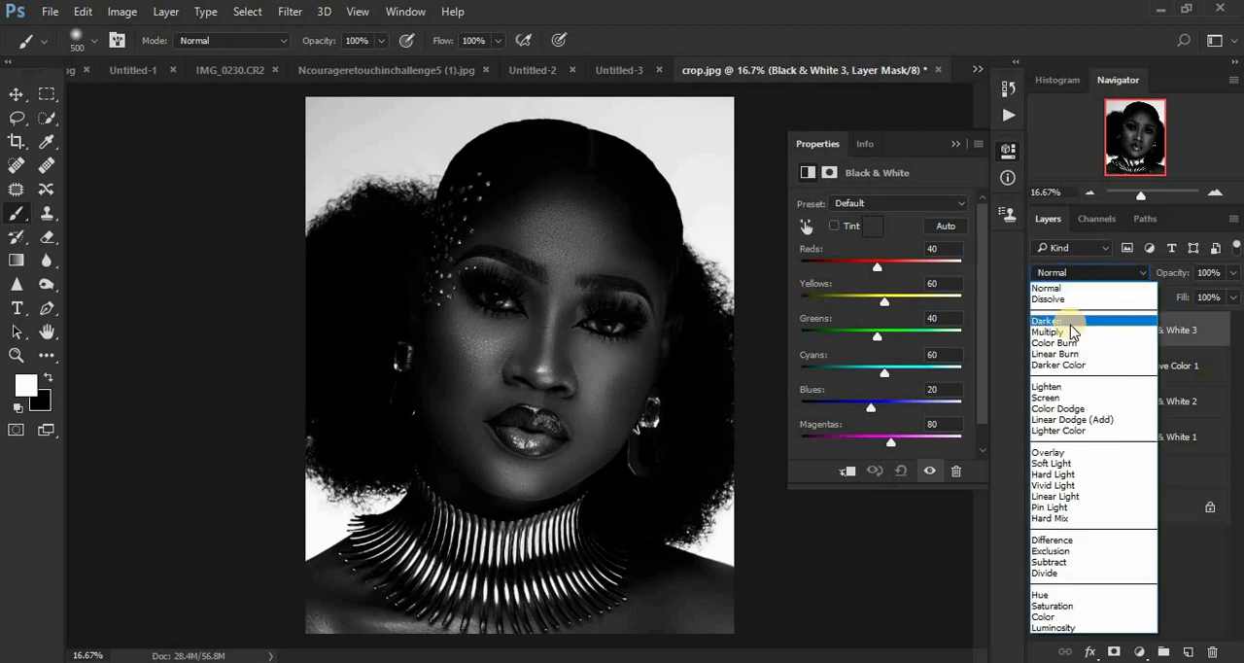
click(1064, 332)
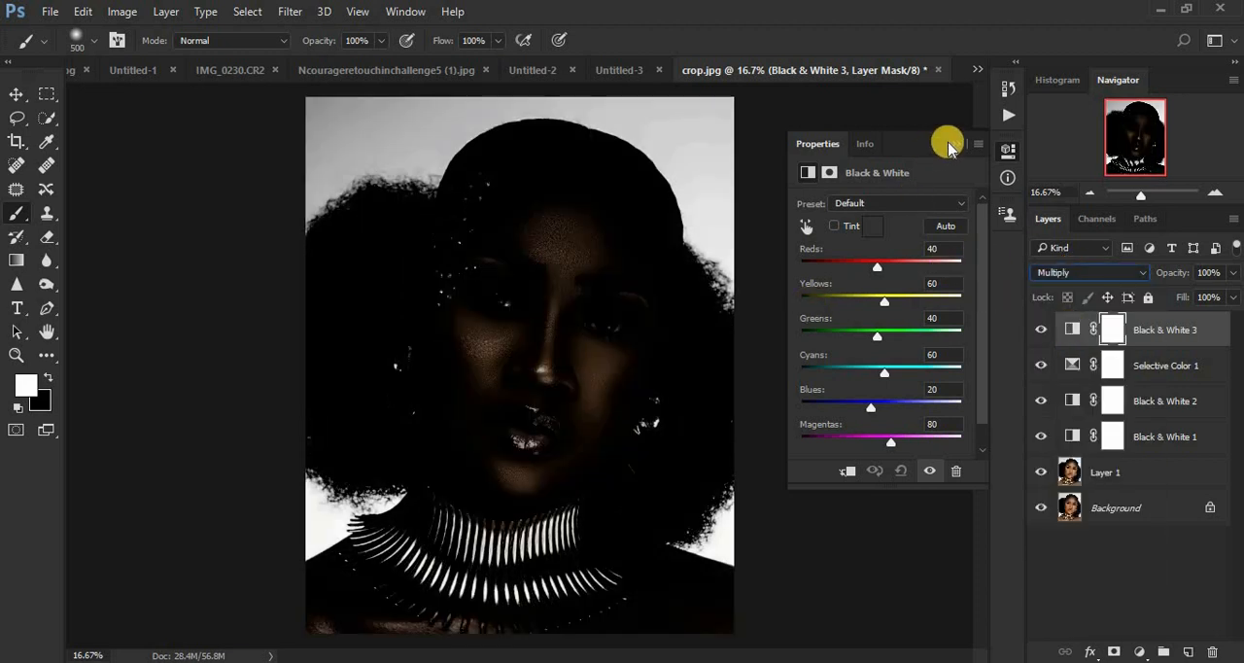
Step: Lower the opacity of the Multiply Black & White adjustment layer to 23%
click(953, 143)
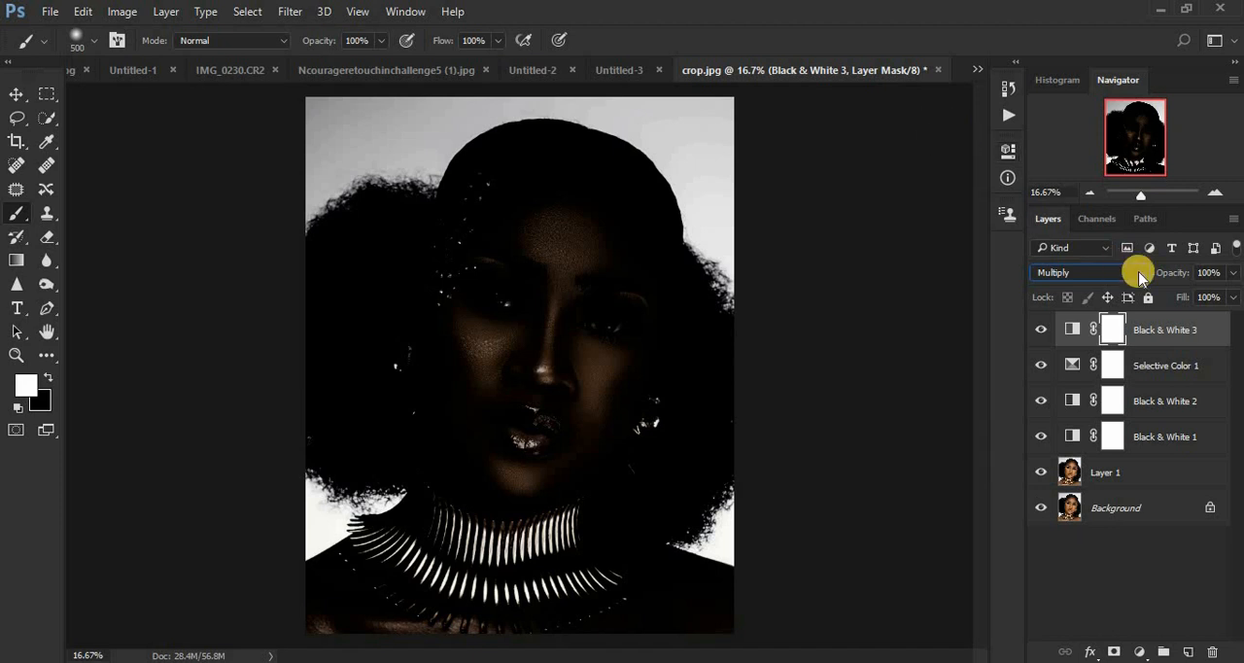
click(1233, 274)
drag(1222, 297, 1173, 297)
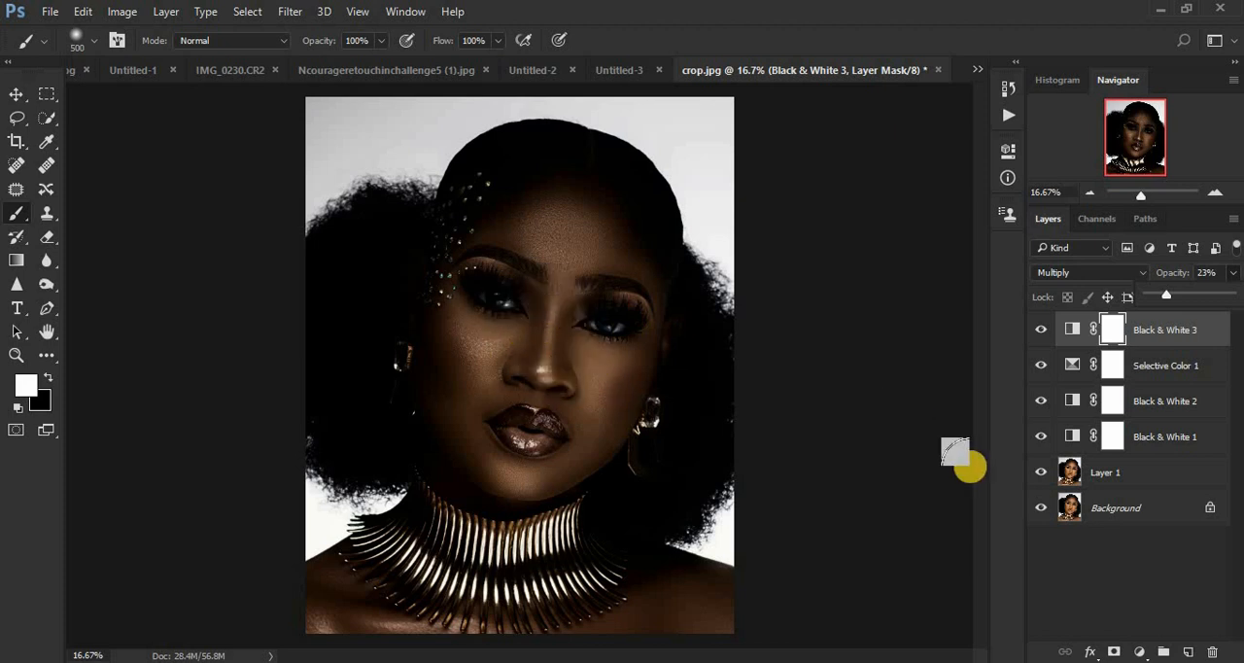
Step: Add a Brightness/Contrast adjustment layer on top with Brightness 27 and Contrast 9
click(1140, 651)
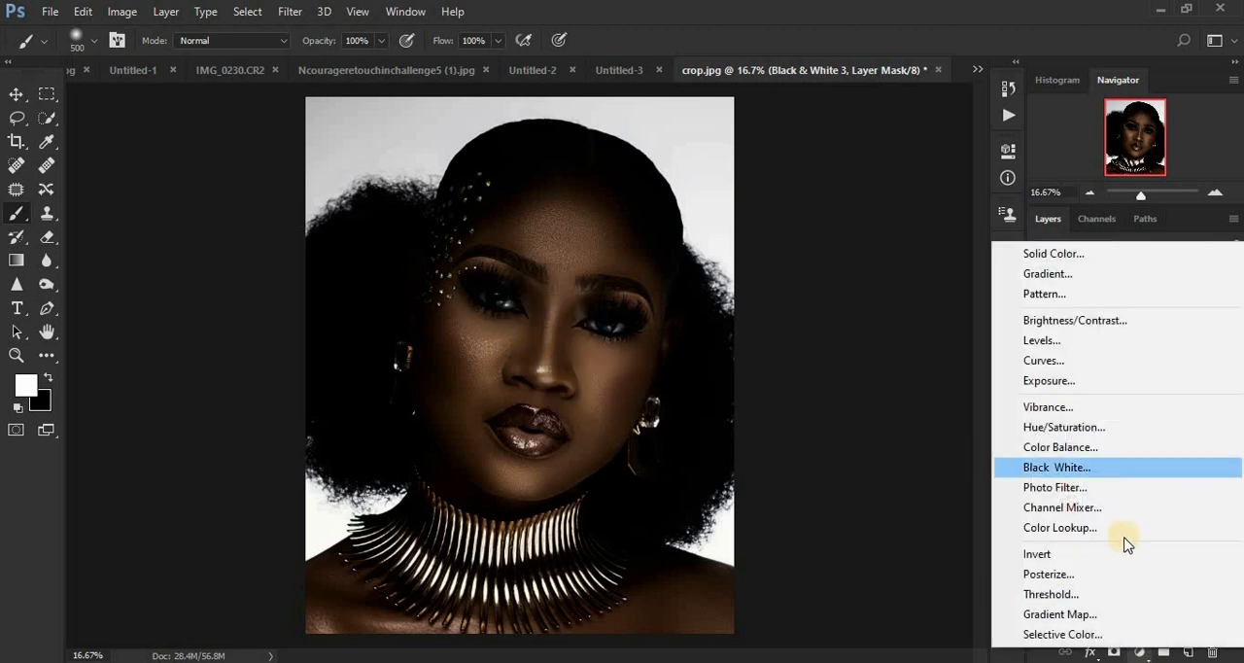
click(1072, 321)
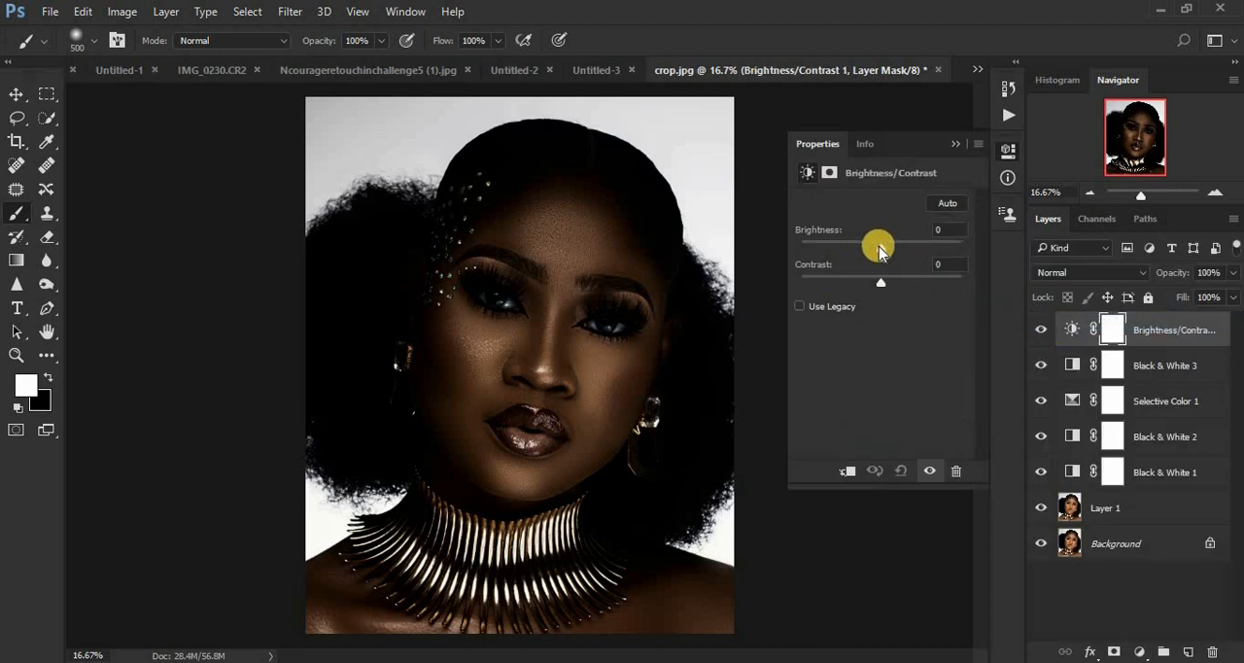
drag(887, 250, 892, 252)
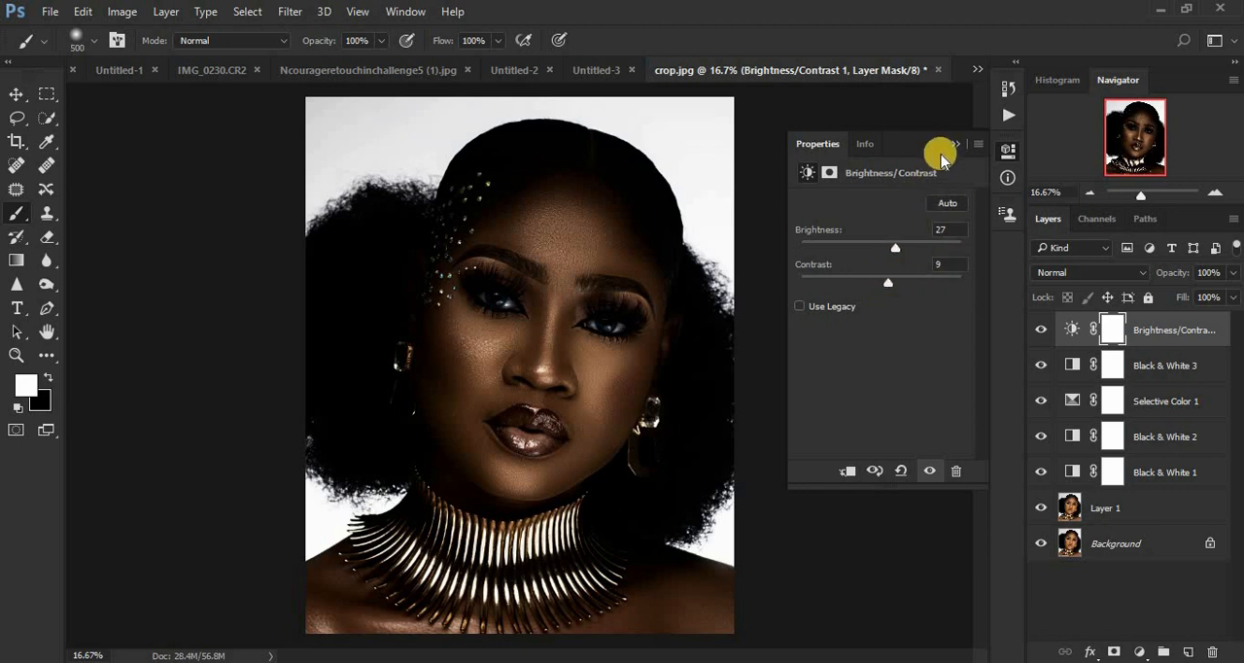
click(954, 146)
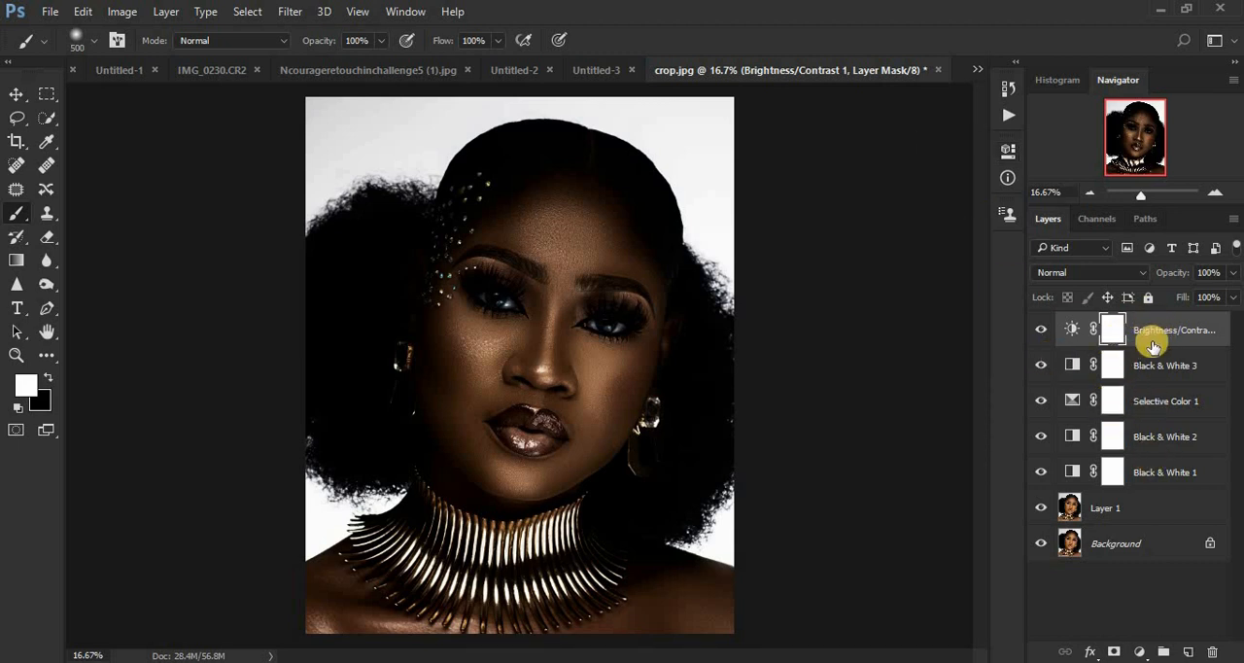
Step: Group the five adjustment layers and give the group a black layer mask that hides their effect
shift+click(1157, 473)
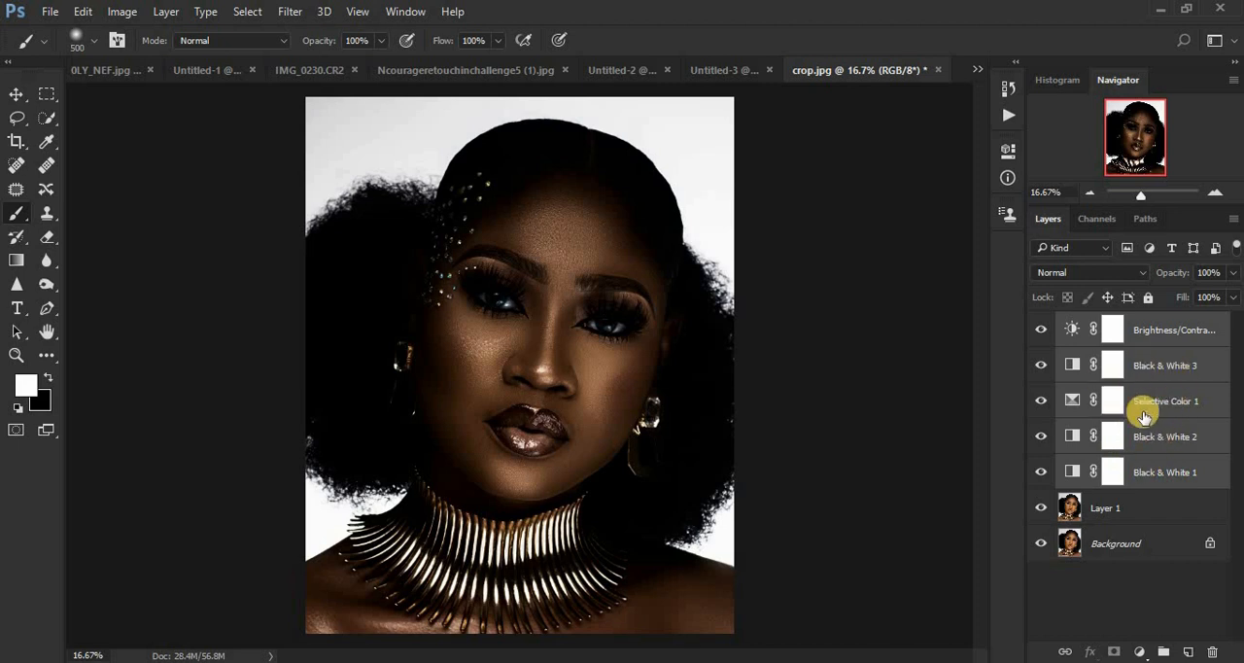
key(ctrl+g)
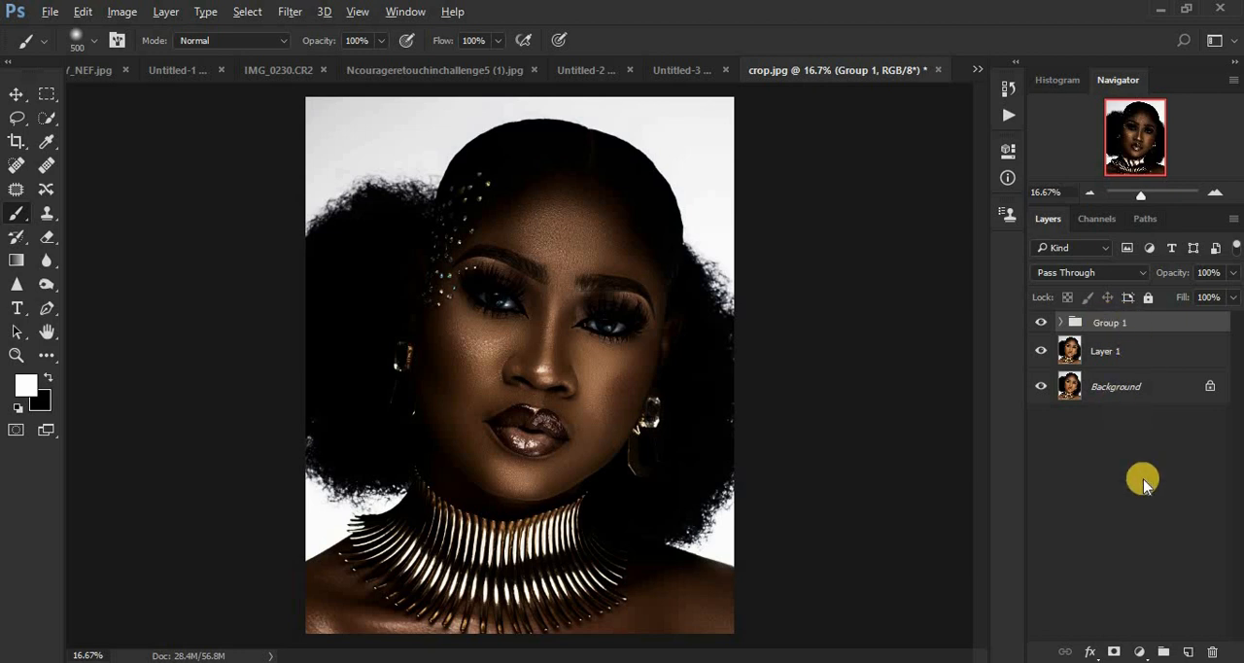
alt+click(1114, 652)
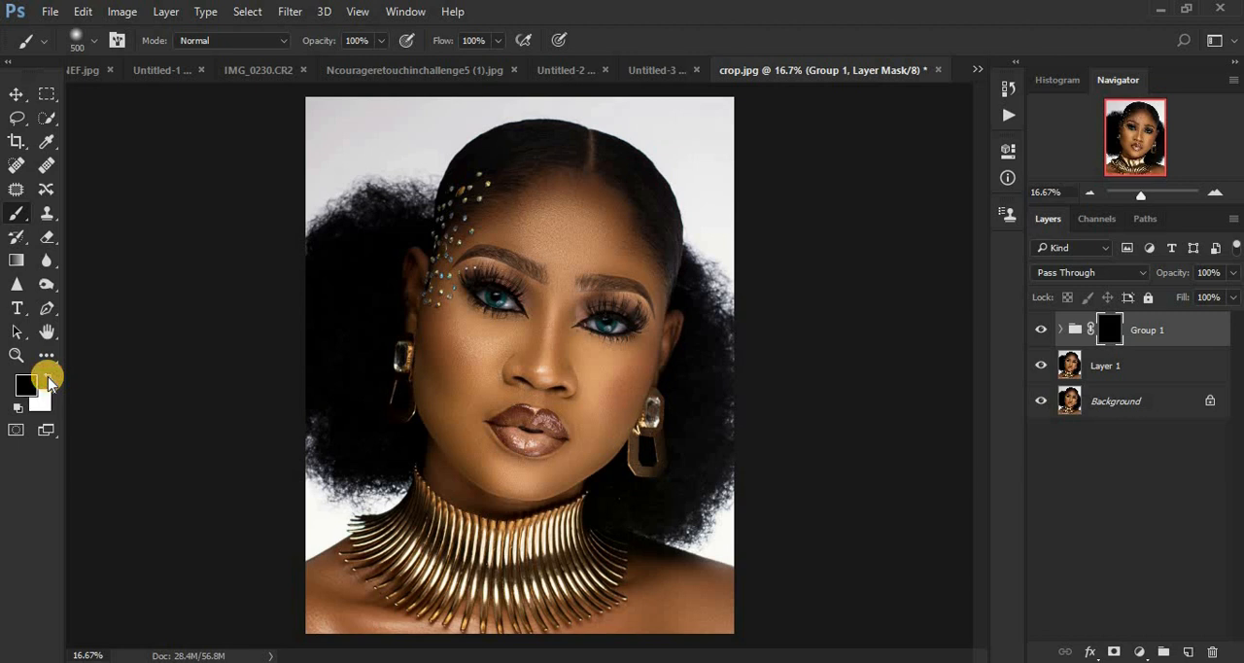
Step: Paint white on the group mask over the face, ears, shoulders and chest, reducing the brush from 500 to 300 for the finer areas
click(49, 380)
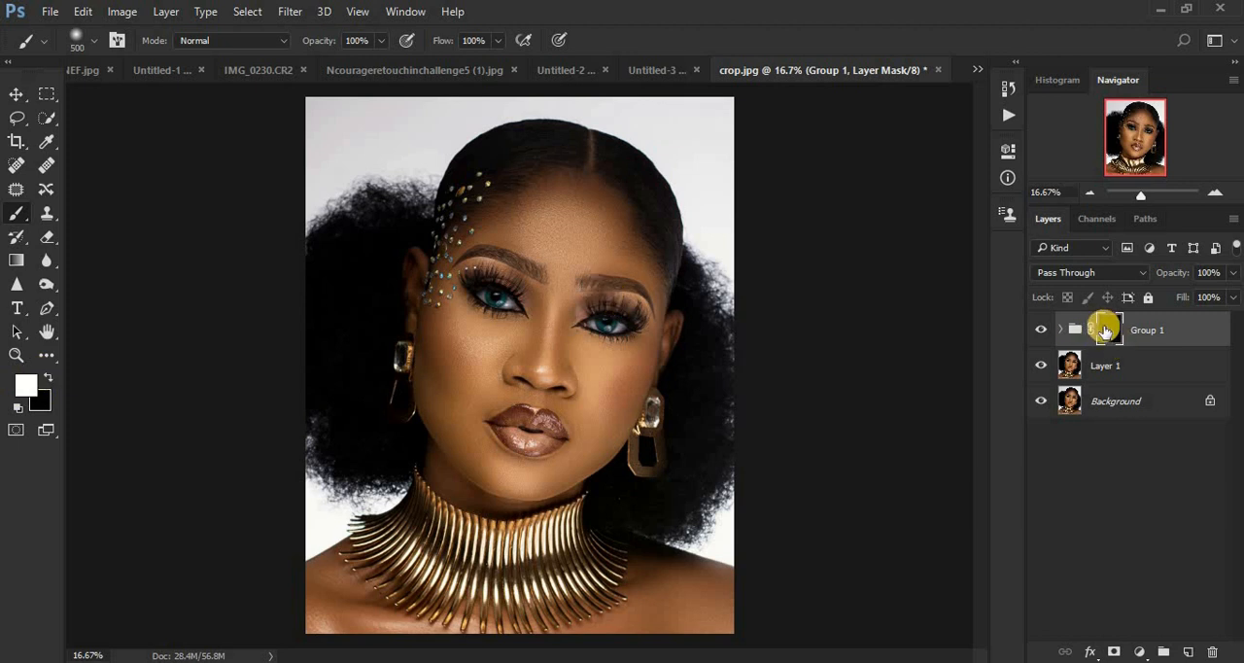
mouse_move(459, 309)
mouse_down()
mouse_move(496, 440)
mouse_move(454, 379)
mouse_move(482, 454)
mouse_move(446, 393)
mouse_move(485, 462)
mouse_move(513, 473)
mouse_move(548, 455)
mouse_move(502, 465)
mouse_move(533, 474)
mouse_move(450, 458)
mouse_move(498, 483)
mouse_move(539, 470)
mouse_move(572, 431)
mouse_move(576, 441)
mouse_move(593, 426)
mouse_move(589, 385)
mouse_move(577, 387)
mouse_move(544, 315)
mouse_move(540, 350)
mouse_move(553, 251)
mouse_move(543, 220)
mouse_move(568, 230)
mouse_move(499, 237)
mouse_move(584, 222)
mouse_move(563, 198)
mouse_move(587, 214)
mouse_move(634, 303)
mouse_move(629, 361)
mouse_move(610, 335)
mouse_move(600, 395)
mouse_move(581, 321)
mouse_move(589, 389)
mouse_move(560, 311)
mouse_move(560, 333)
mouse_move(560, 300)
mouse_move(586, 397)
mouse_move(554, 357)
mouse_move(505, 356)
mouse_move(473, 333)
mouse_move(528, 323)
mouse_move(478, 341)
mouse_move(455, 315)
mouse_move(464, 340)
mouse_move(457, 269)
mouse_move(495, 224)
mouse_move(580, 232)
mouse_move(528, 200)
mouse_move(628, 255)
mouse_move(614, 378)
mouse_move(553, 408)
mouse_move(541, 472)
mouse_move(486, 459)
mouse_move(444, 360)
mouse_up()
key(bracketleft)
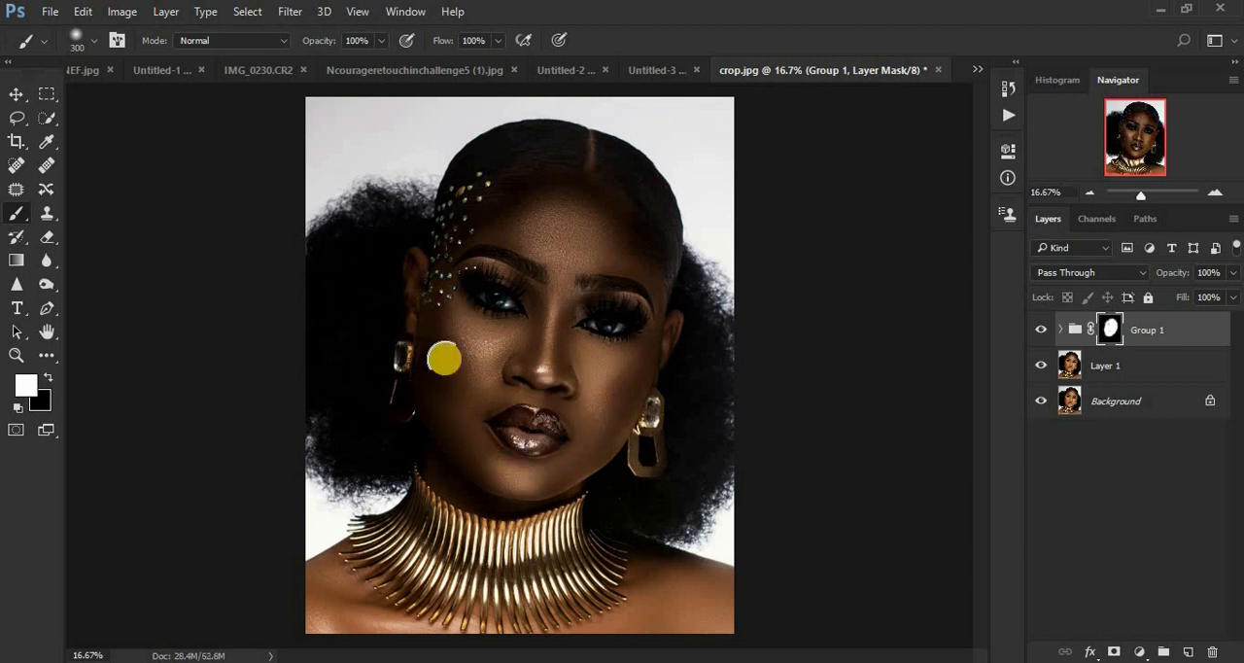
mouse_move(422, 272)
mouse_down()
mouse_move(423, 336)
mouse_move(412, 269)
mouse_move(452, 306)
mouse_move(482, 223)
mouse_move(501, 201)
mouse_move(537, 197)
mouse_move(620, 260)
mouse_move(608, 345)
mouse_move(625, 340)
mouse_move(637, 298)
mouse_move(652, 348)
mouse_move(655, 305)
mouse_move(657, 342)
mouse_move(673, 325)
mouse_move(602, 448)
mouse_move(554, 481)
mouse_move(488, 495)
mouse_move(440, 466)
mouse_move(494, 492)
mouse_move(464, 492)
mouse_up()
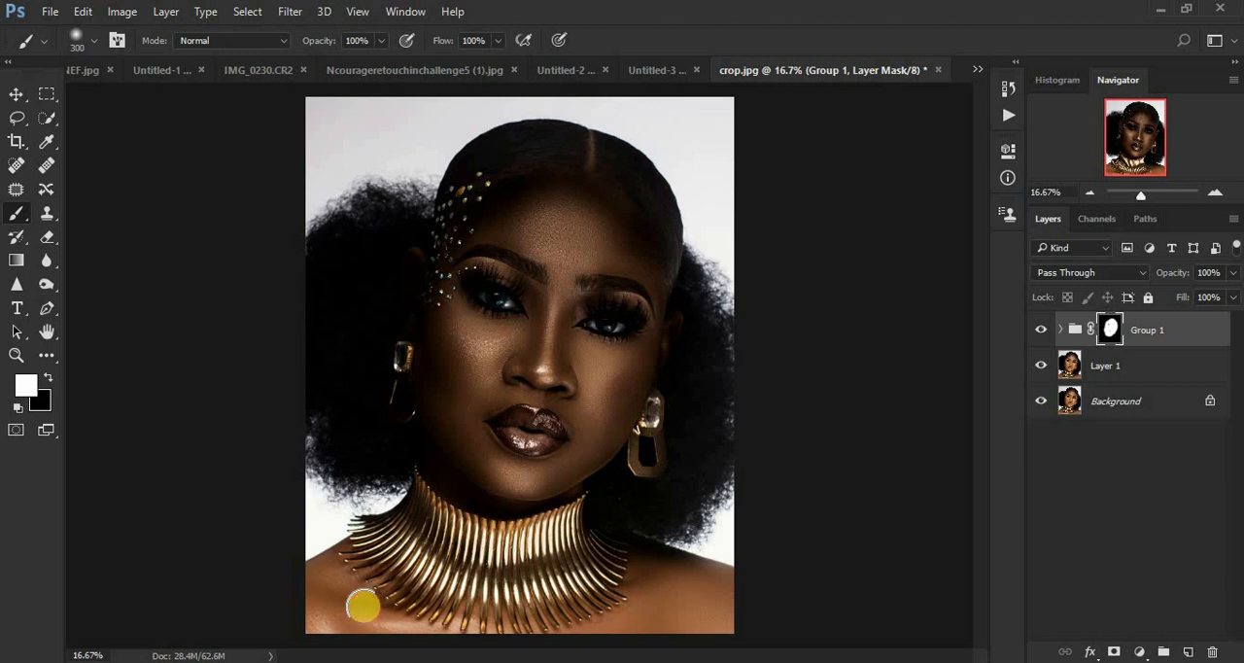
mouse_move(324, 584)
mouse_down()
mouse_move(376, 627)
mouse_move(326, 618)
mouse_move(350, 636)
mouse_move(313, 597)
mouse_move(330, 574)
mouse_move(395, 628)
mouse_move(497, 647)
mouse_move(455, 636)
mouse_move(492, 622)
mouse_move(421, 614)
mouse_move(358, 571)
mouse_move(364, 591)
mouse_move(437, 621)
mouse_move(603, 615)
mouse_move(632, 607)
mouse_move(636, 569)
mouse_move(651, 603)
mouse_move(642, 578)
mouse_move(693, 606)
mouse_move(642, 566)
mouse_move(730, 609)
mouse_move(702, 579)
mouse_move(733, 597)
mouse_move(636, 621)
mouse_move(670, 623)
mouse_move(455, 634)
mouse_move(389, 629)
mouse_move(316, 591)
mouse_move(353, 550)
mouse_move(294, 587)
mouse_move(374, 544)
mouse_up()
mouse_move(698, 626)
mouse_down()
mouse_move(738, 612)
mouse_move(693, 576)
mouse_move(741, 603)
mouse_move(371, 651)
mouse_move(324, 619)
mouse_up()
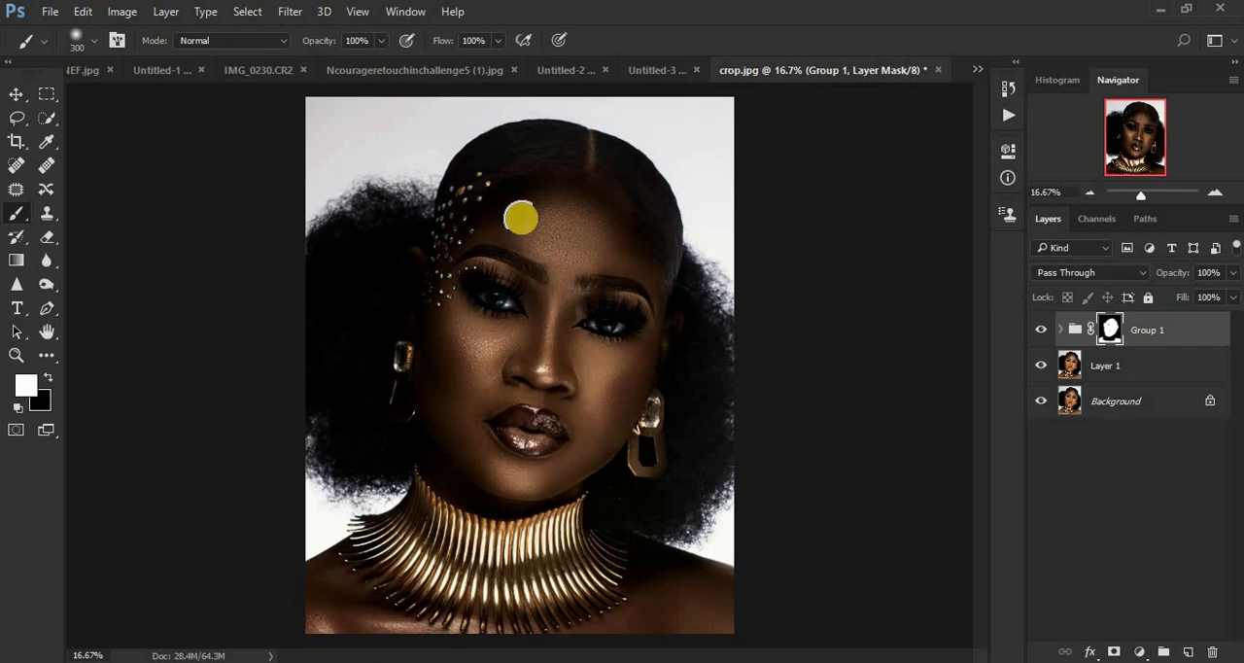
Step: Even out the group mask by brushing white over the forehead, cheeks and chin with the 300 px brush
drag(537, 196, 588, 214)
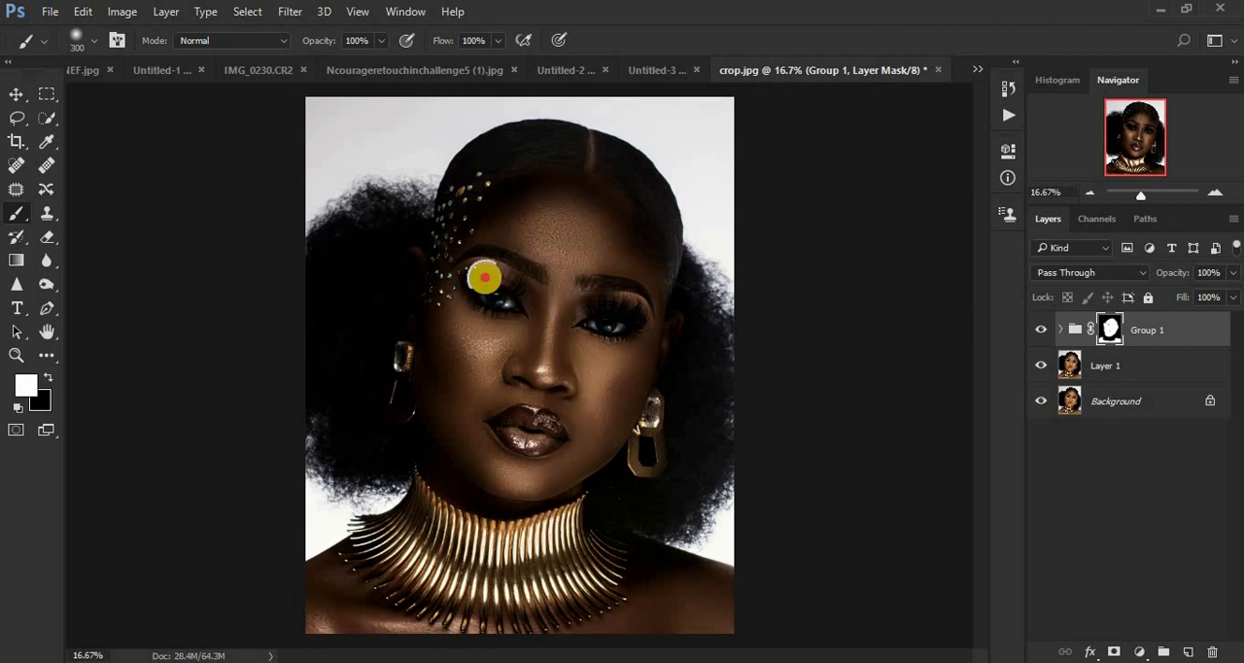
mouse_move(454, 360)
mouse_down()
mouse_move(452, 385)
mouse_move(422, 334)
mouse_up()
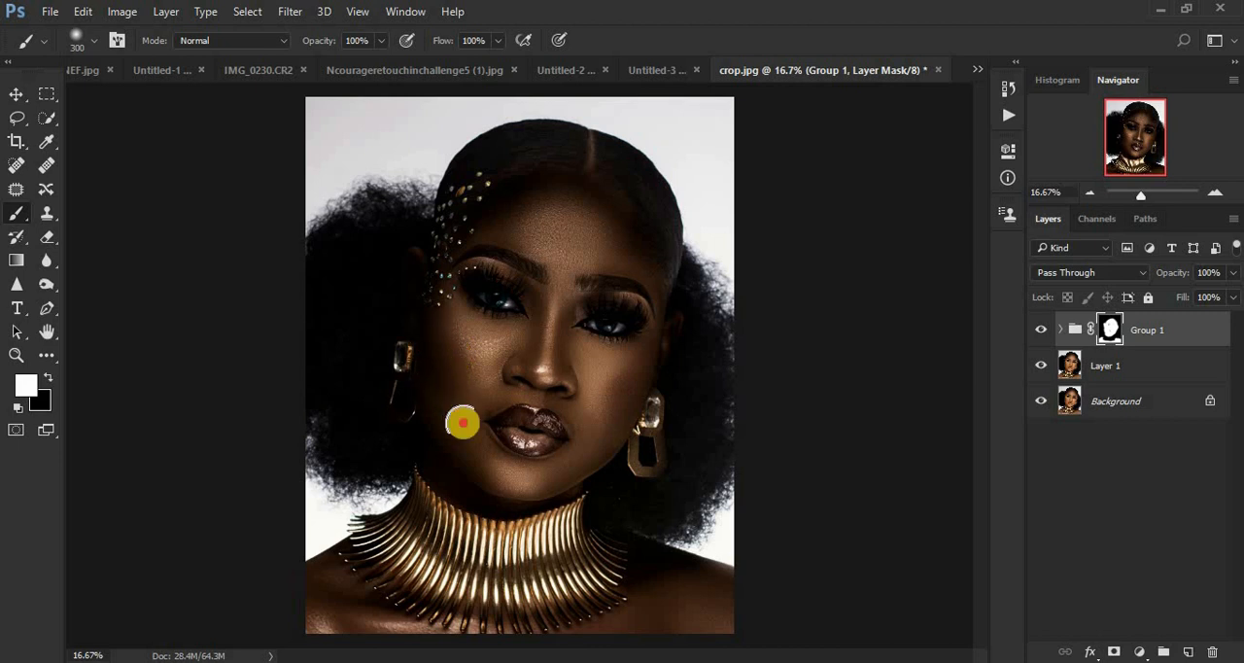
mouse_move(511, 458)
mouse_down()
mouse_move(564, 445)
mouse_move(572, 458)
mouse_up()
mouse_move(594, 395)
mouse_down()
mouse_move(565, 337)
mouse_move(587, 372)
mouse_up()
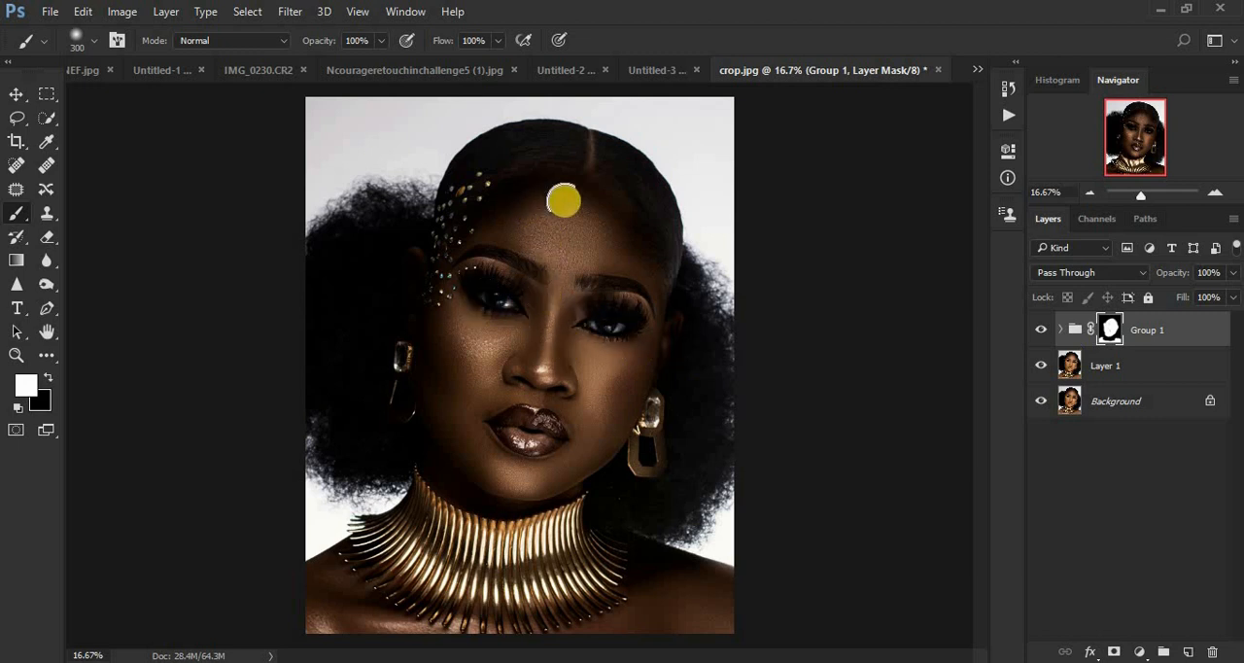
Step: Refine the group mask in white along the hair parting, hairline and upper forehead with a small brush of about 80 px
drag(574, 191, 576, 190)
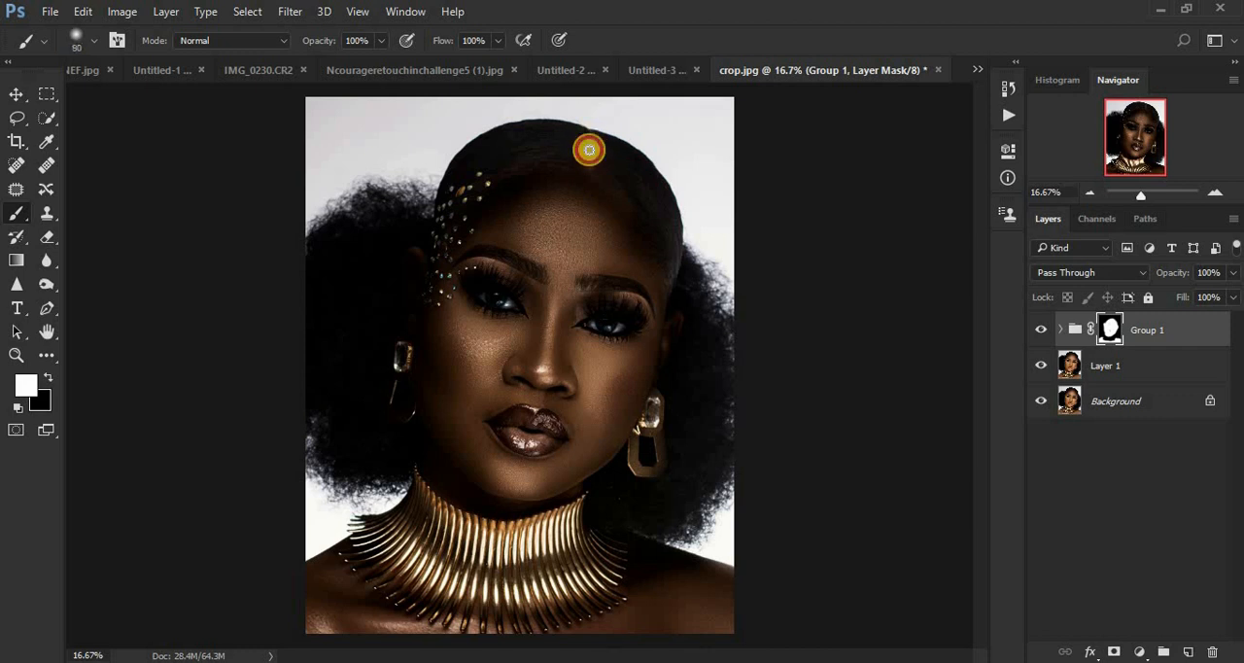
drag(589, 173, 593, 147)
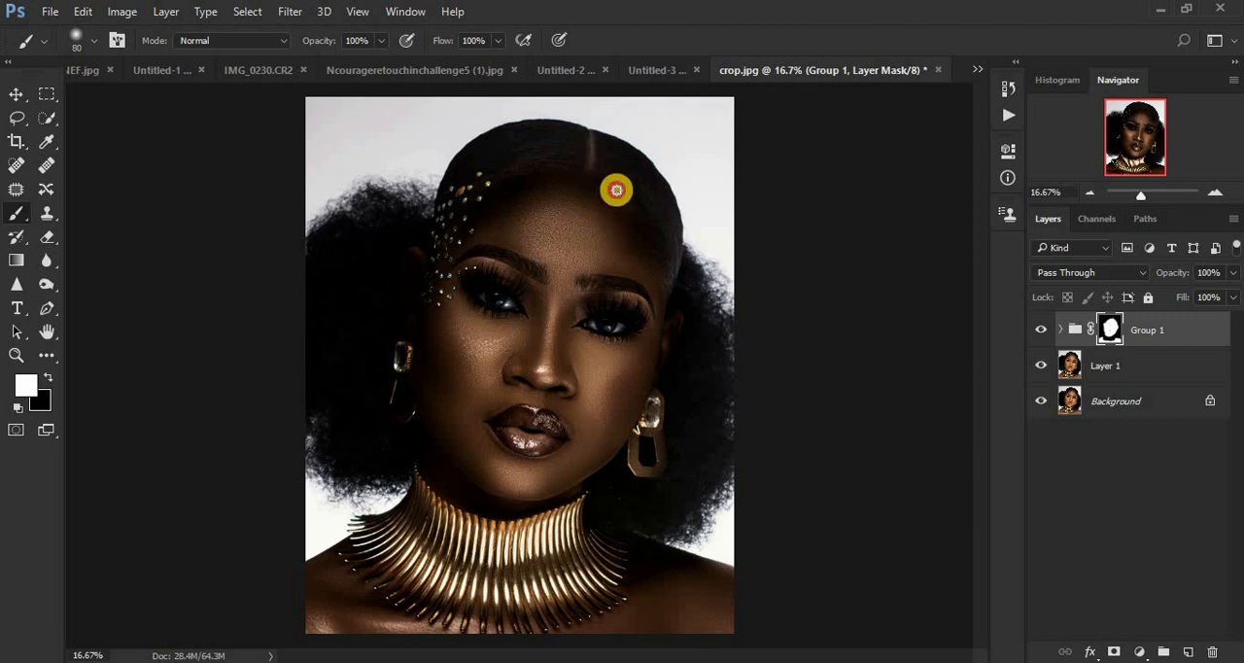
drag(628, 211, 610, 191)
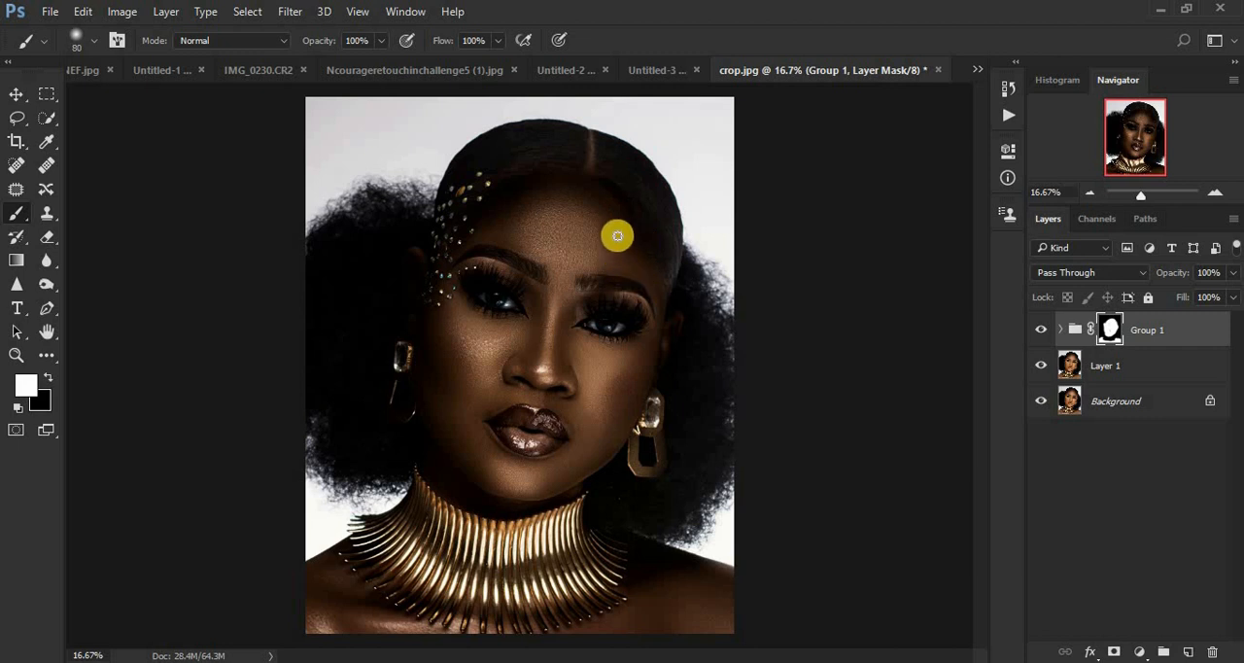
click(612, 212)
mouse_move(616, 203)
mouse_down()
mouse_move(600, 185)
mouse_move(546, 174)
mouse_up()
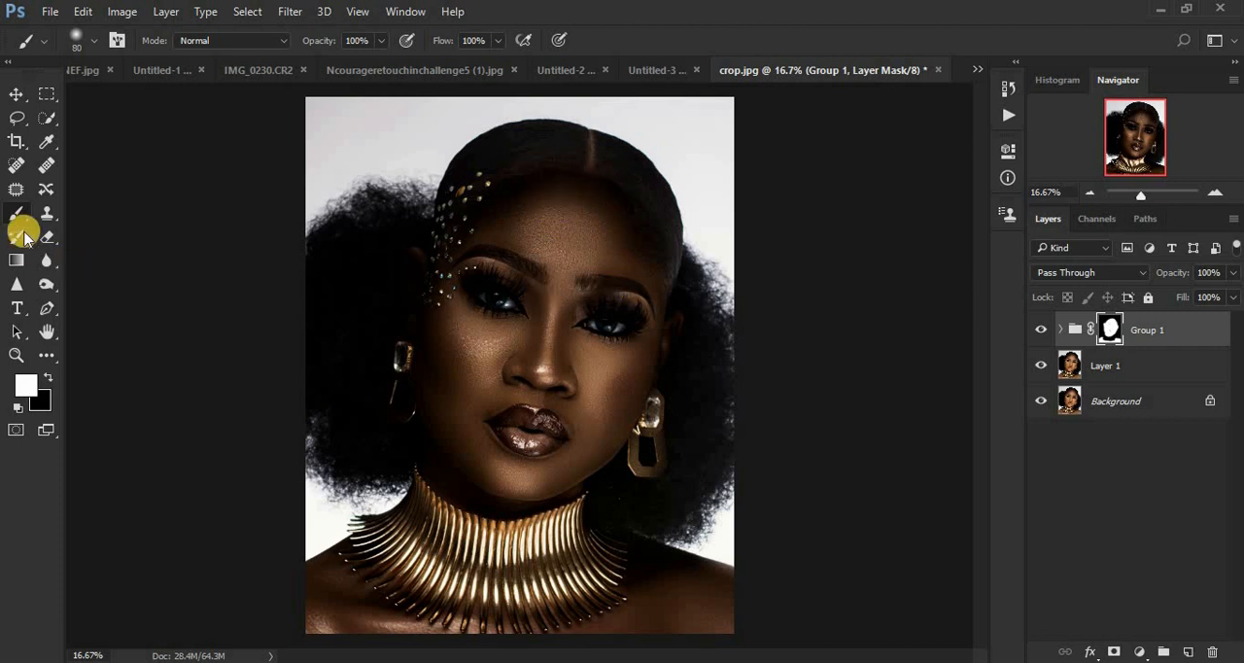
Step: Paint black on the group mask over both eyes with a 60 px brush to bring back their original brightness
click(49, 377)
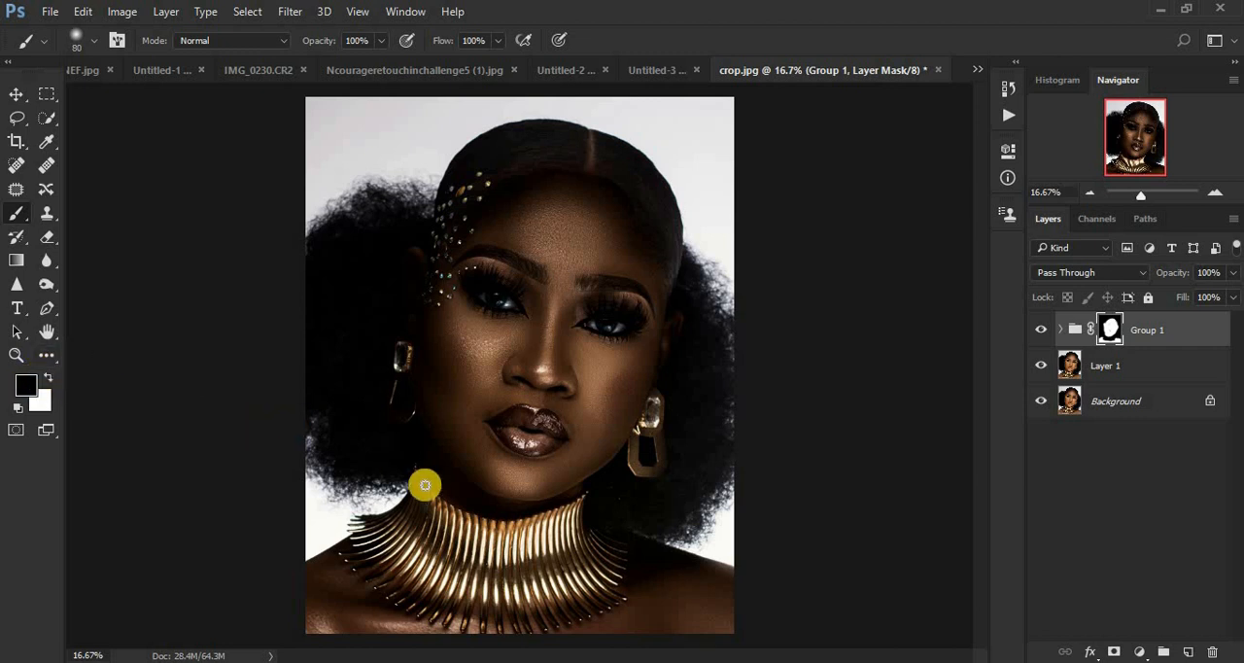
key(ctrl+plus)
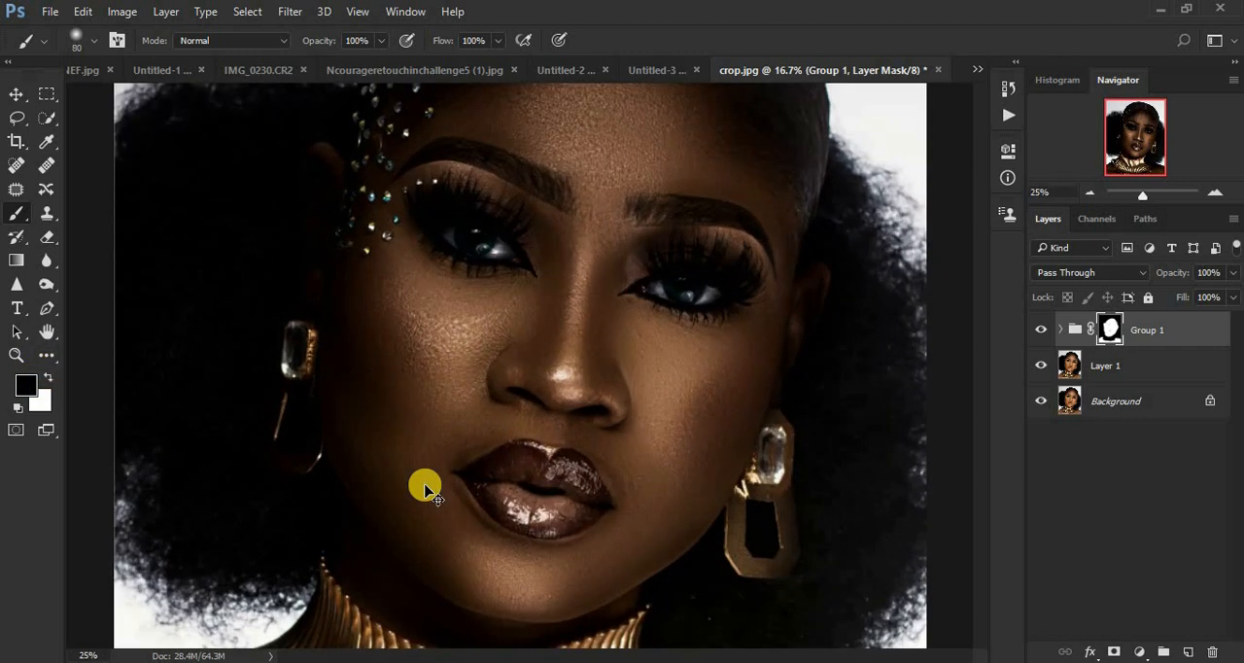
key(ctrl+plus)
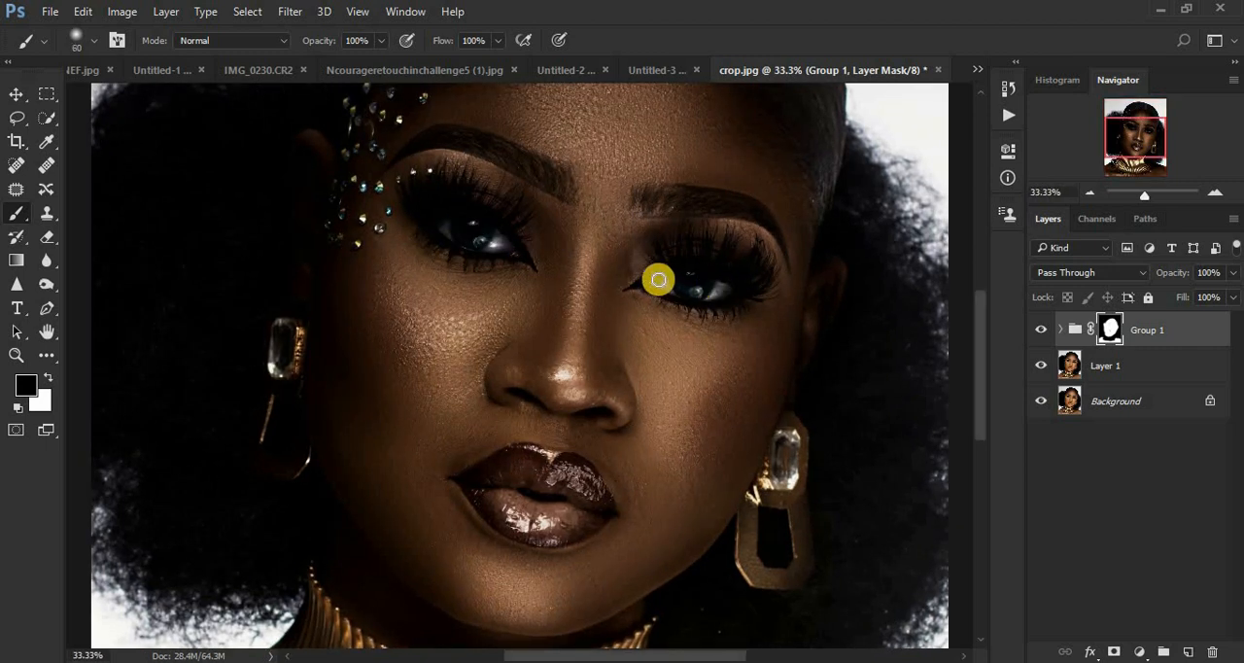
mouse_move(658, 280)
mouse_down()
mouse_move(727, 284)
mouse_move(670, 278)
mouse_move(711, 276)
mouse_move(731, 290)
mouse_move(664, 287)
mouse_move(711, 287)
mouse_move(685, 268)
mouse_up()
mouse_move(461, 217)
mouse_down()
mouse_move(439, 223)
mouse_move(503, 244)
mouse_move(460, 216)
mouse_move(434, 217)
mouse_move(483, 216)
mouse_move(508, 246)
mouse_move(450, 214)
mouse_move(434, 222)
mouse_up()
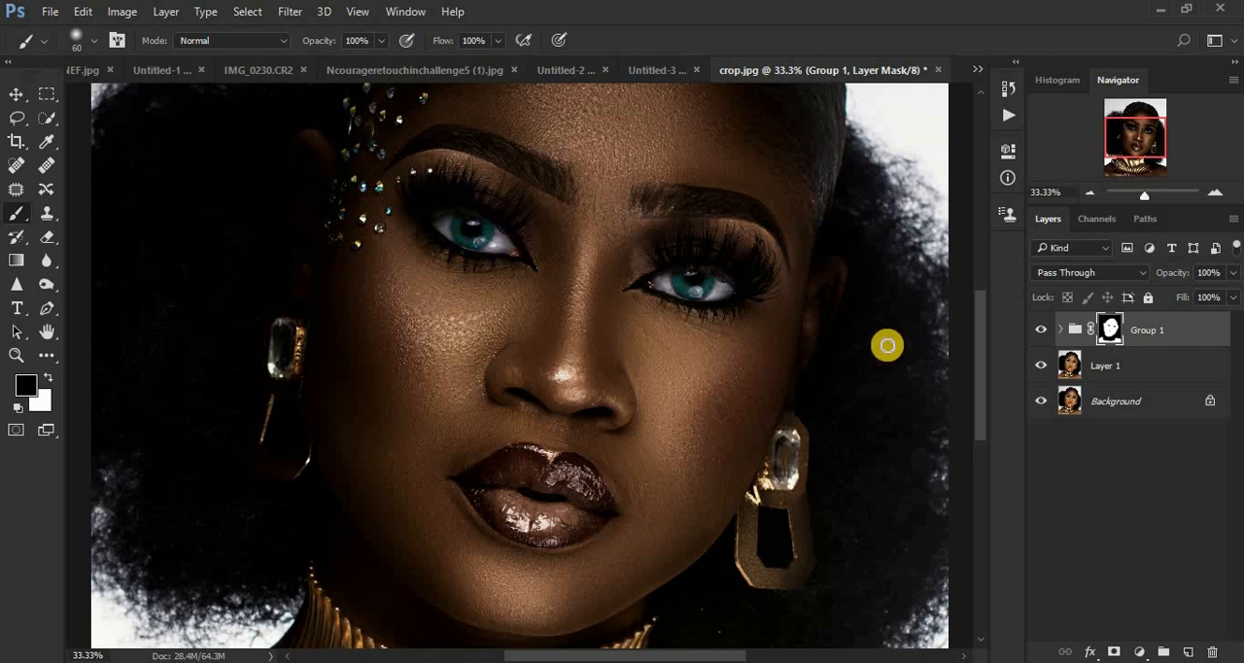
Step: Touch up the group mask in white from the upper eyelid to the temple with a 150 px brush and check down to the chest
drag(983, 353, 978, 289)
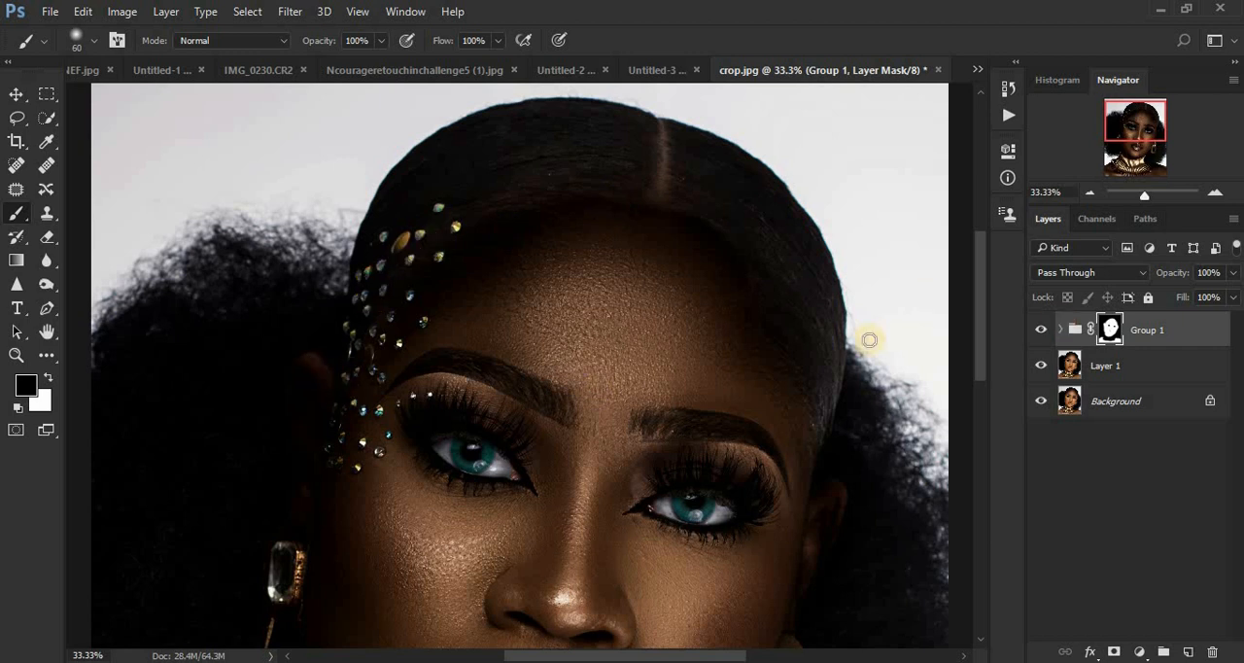
click(50, 380)
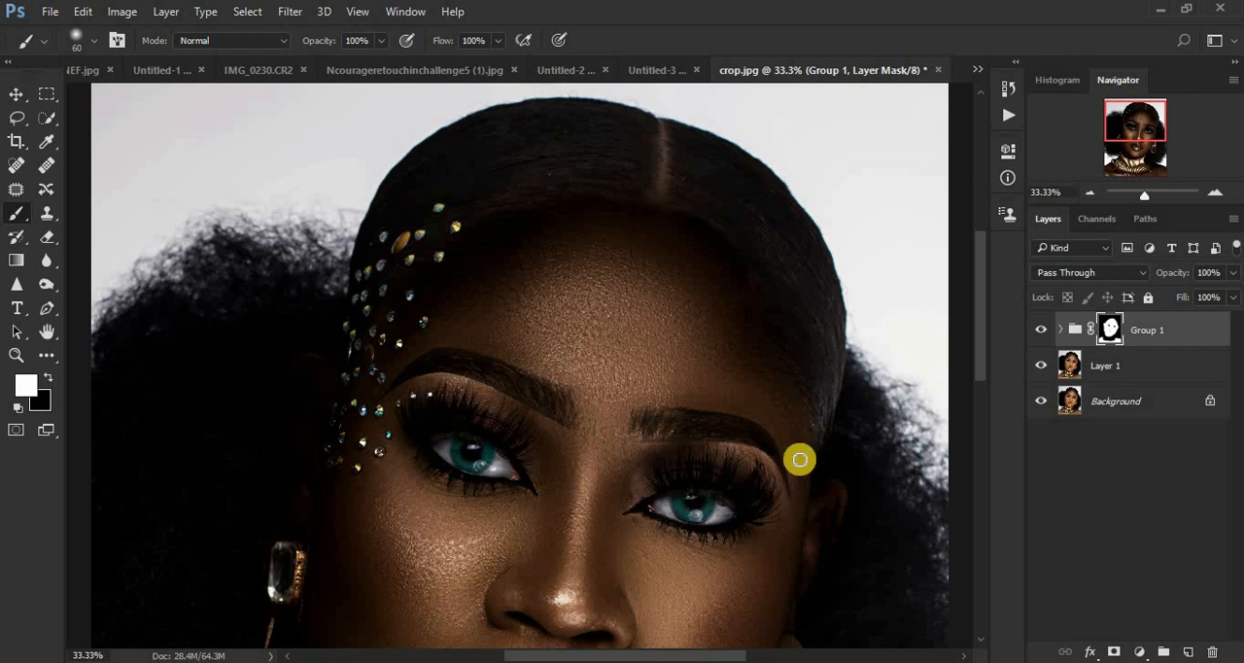
drag(980, 331, 986, 408)
mouse_move(719, 211)
mouse_down()
mouse_move(745, 199)
mouse_move(786, 257)
mouse_up()
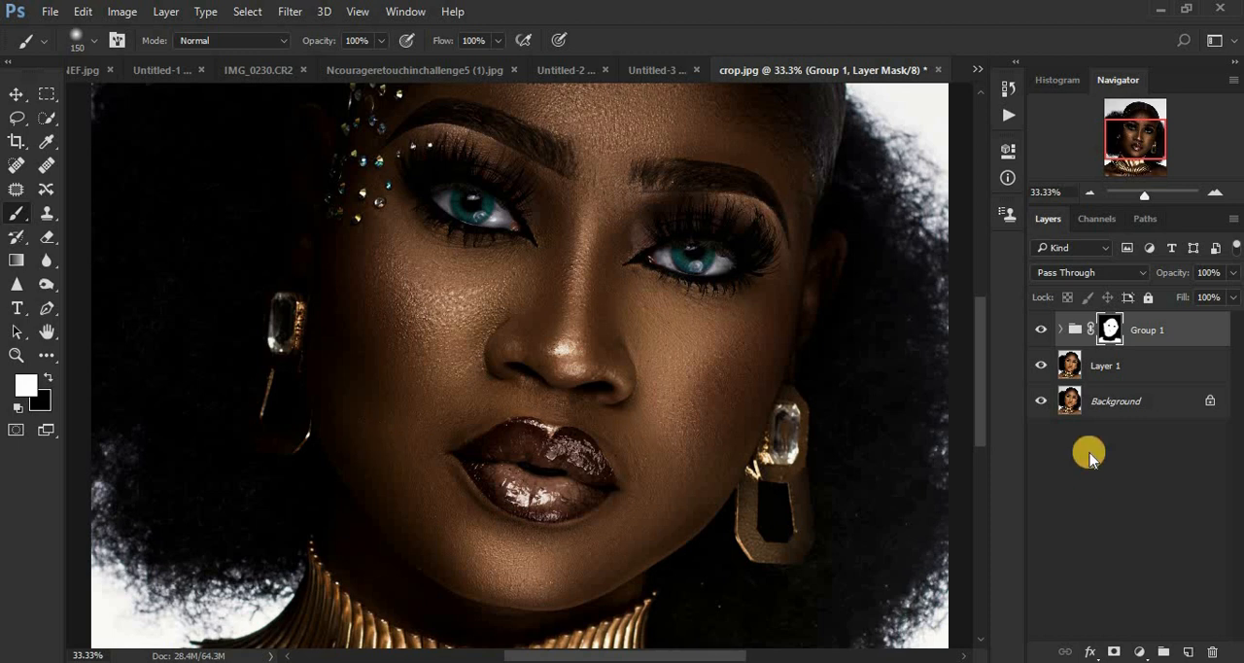
drag(980, 410, 991, 496)
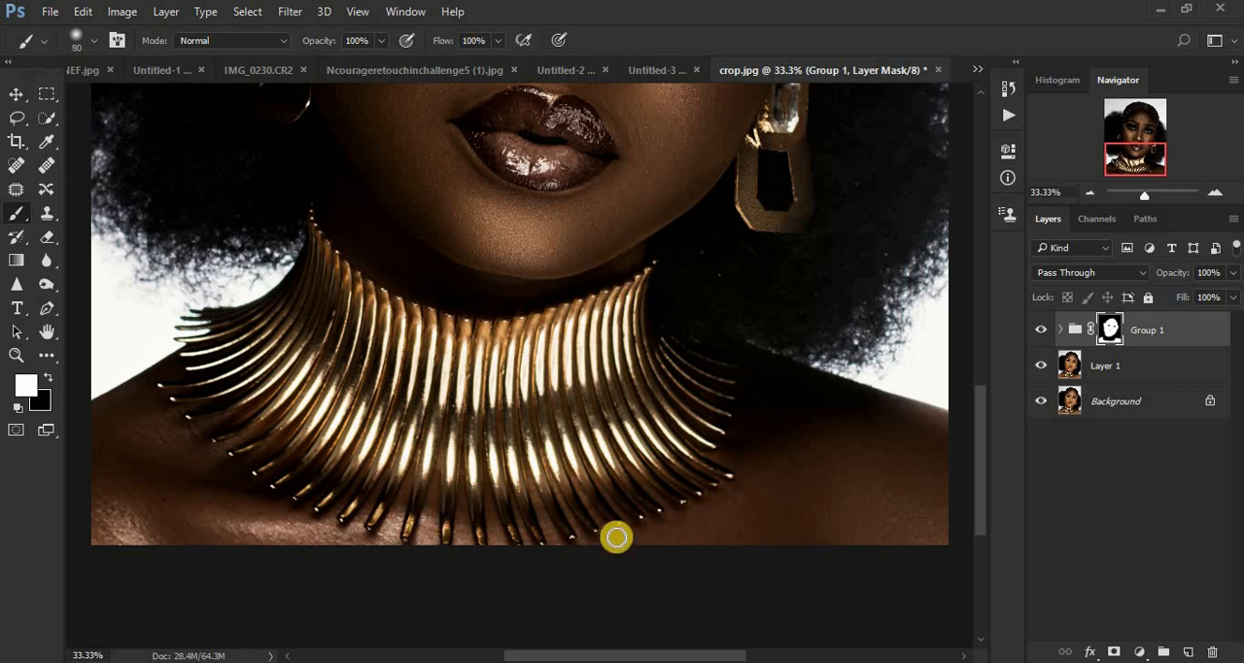
key(ctrl+minus)
key(ctrl+minus)
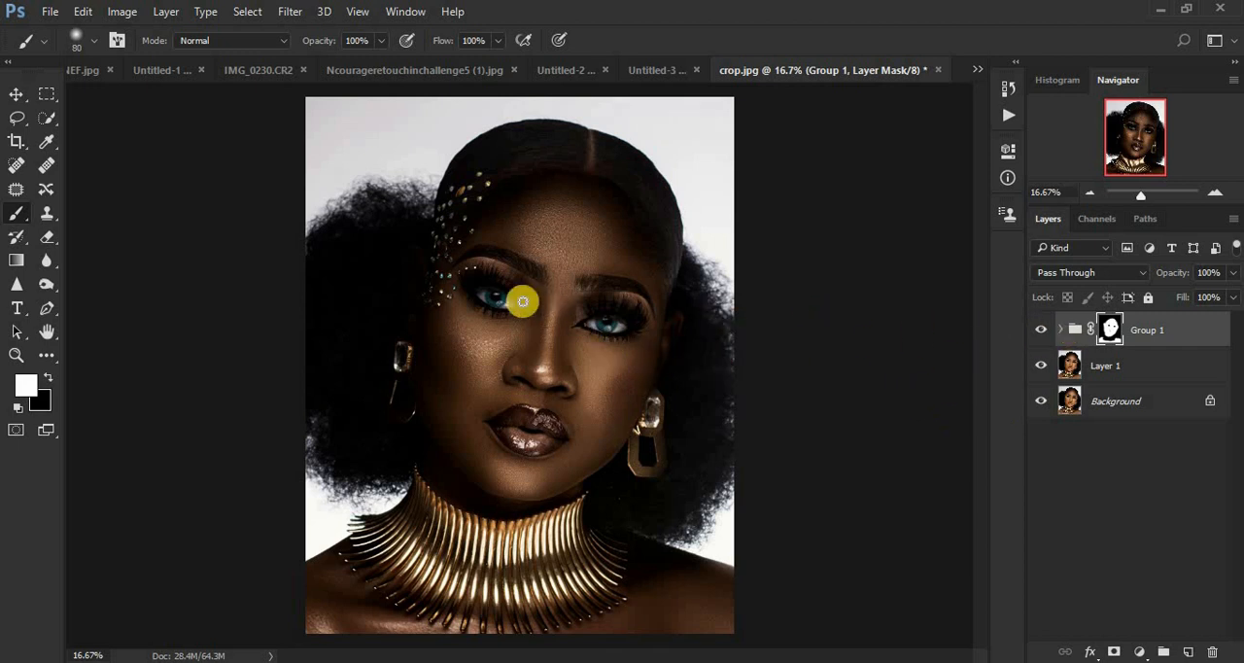
Step: Rework the eyes on the group mask with a 175 px brush, trying black on one eye and covering both eyes in white
click(48, 373)
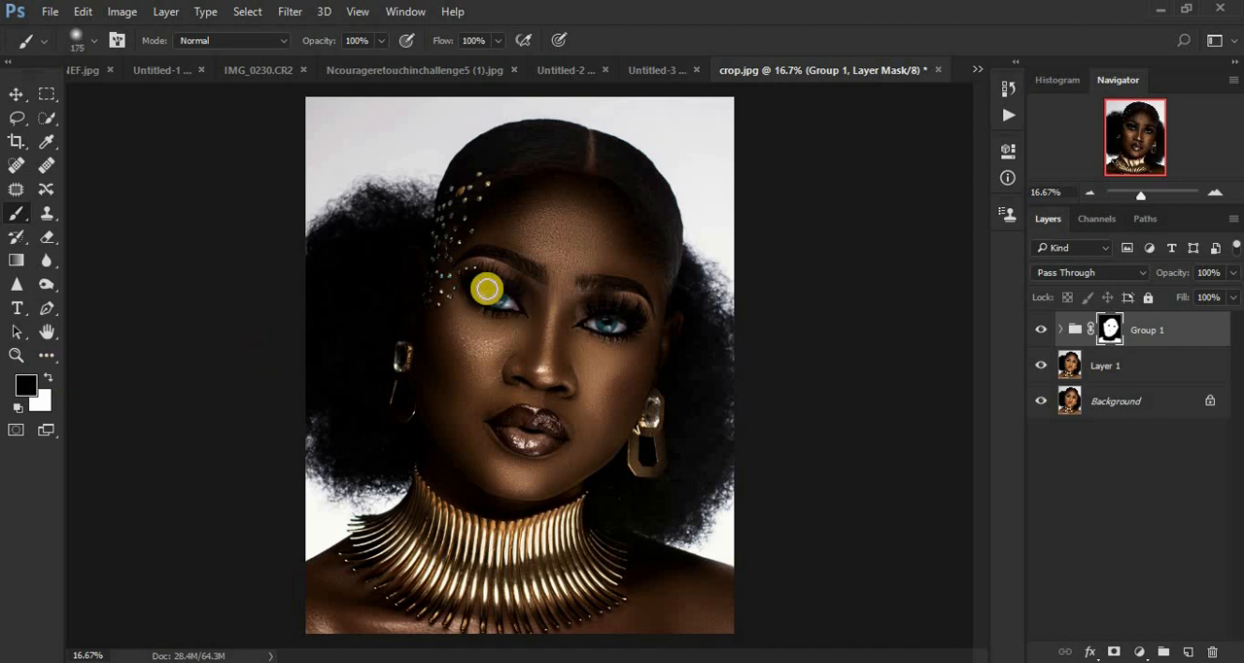
mouse_move(483, 280)
mouse_down()
mouse_move(507, 301)
mouse_move(472, 297)
mouse_up()
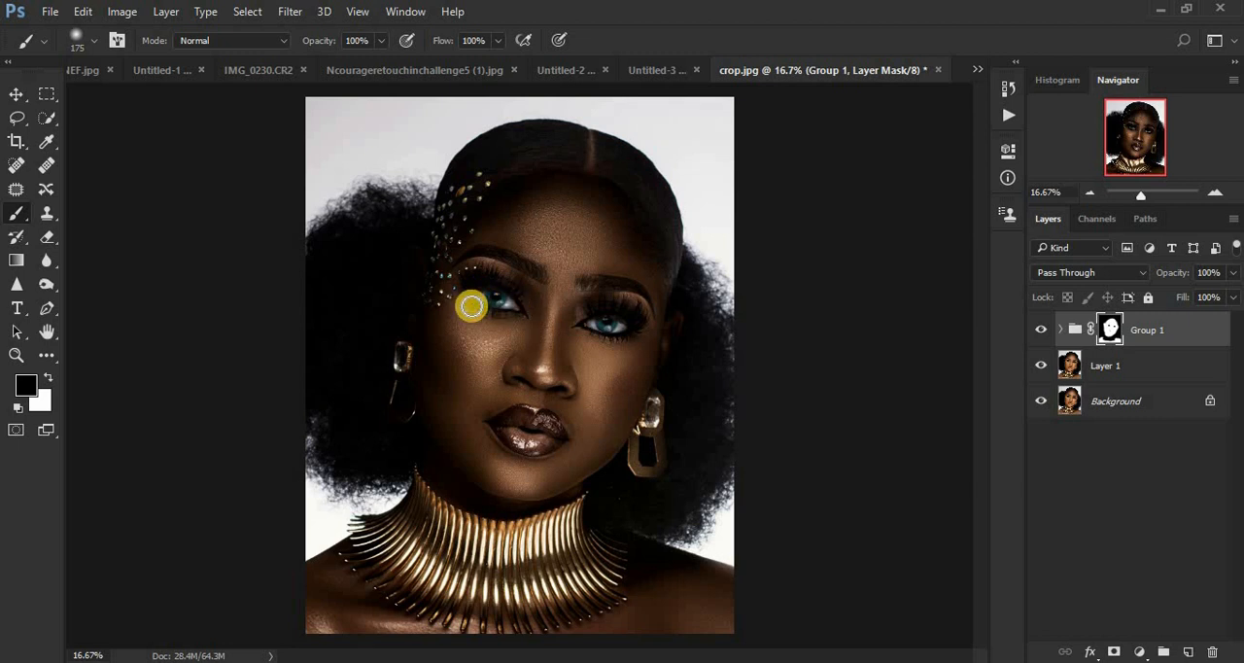
click(46, 377)
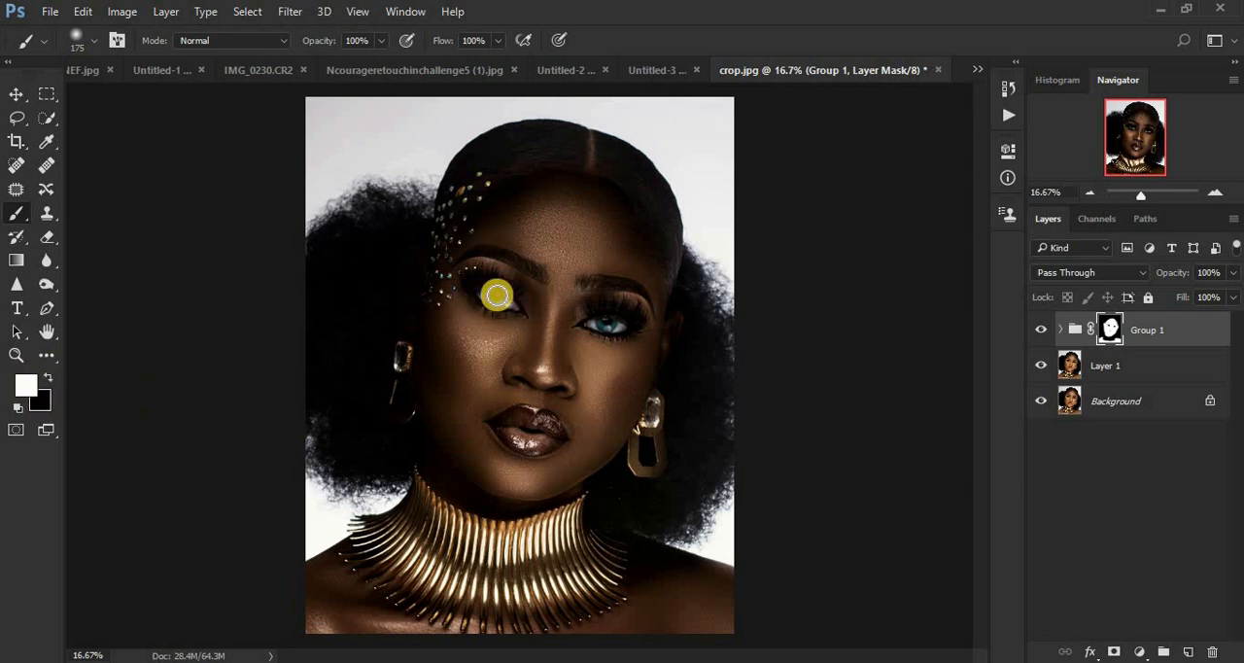
mouse_move(476, 284)
mouse_down()
mouse_move(509, 297)
mouse_move(498, 287)
mouse_up()
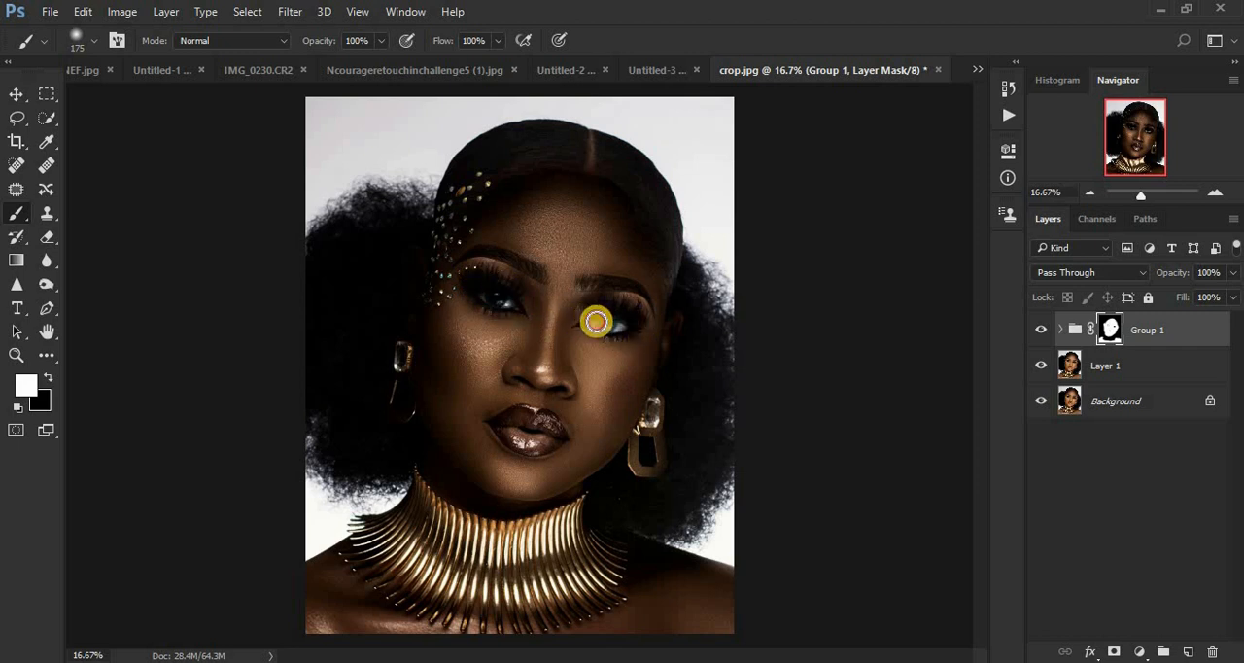
mouse_move(589, 322)
mouse_down()
mouse_move(631, 325)
mouse_move(608, 313)
mouse_move(635, 326)
mouse_move(604, 310)
mouse_up()
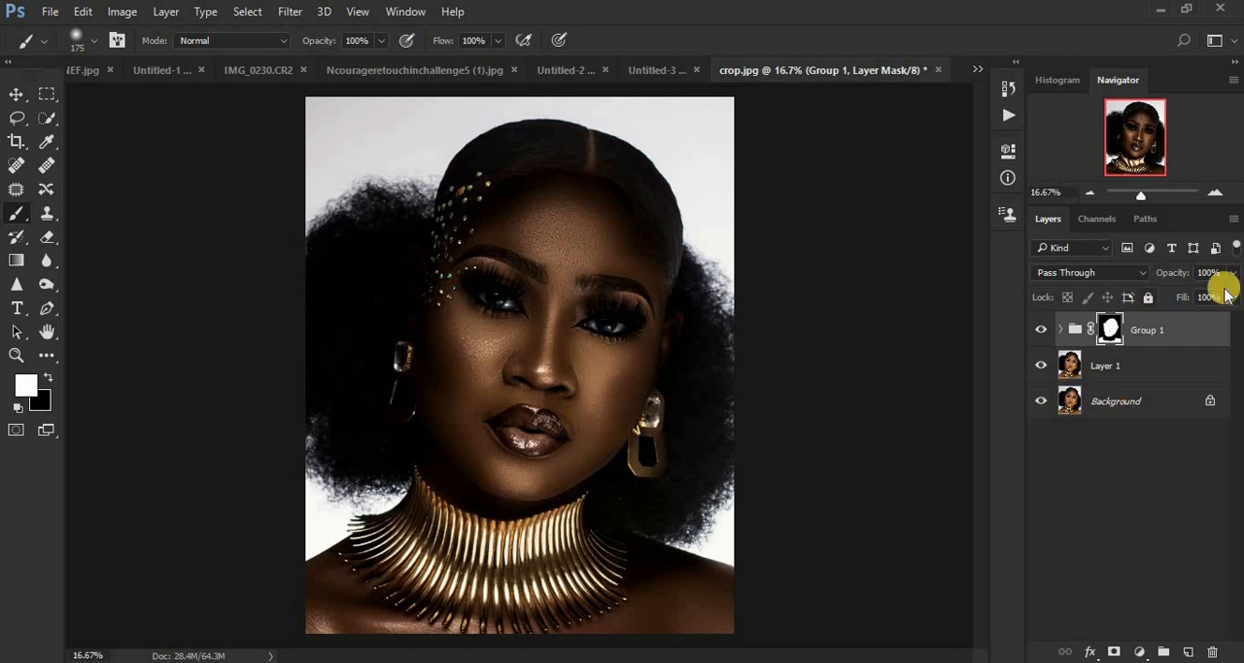
Step: Hide and show Group 1 repeatedly to compare the portrait's skin tone before and after the adjustments
click(1041, 333)
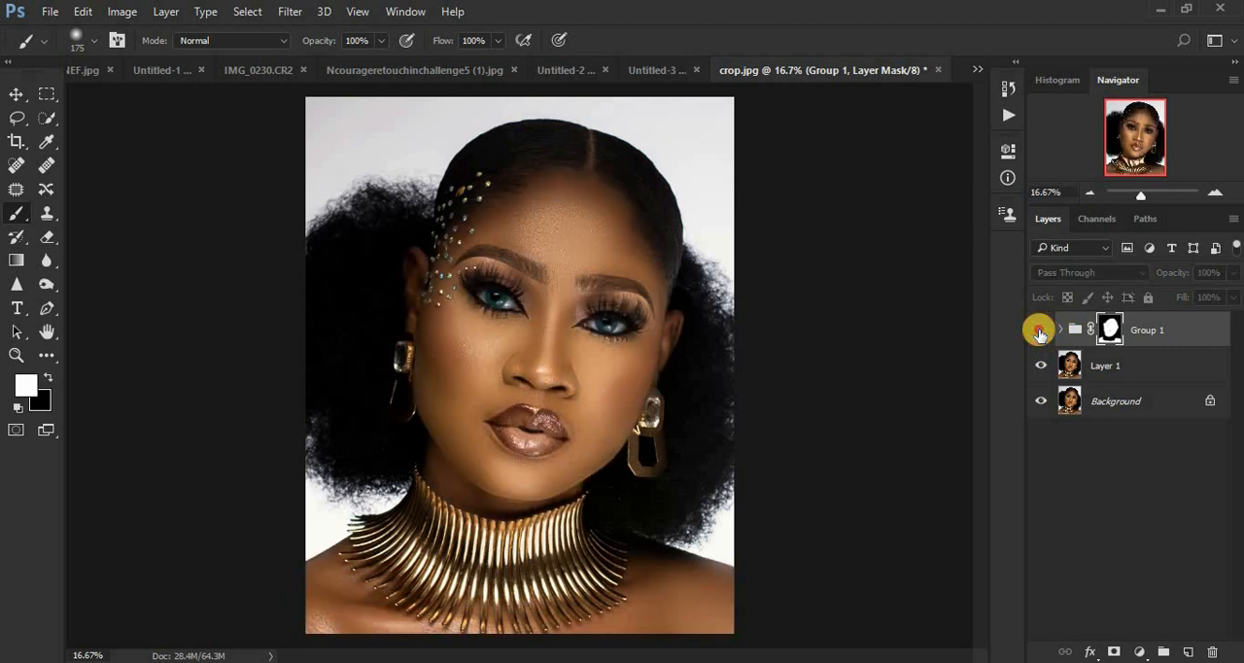
click(1041, 333)
click(1040, 332)
click(1040, 332)
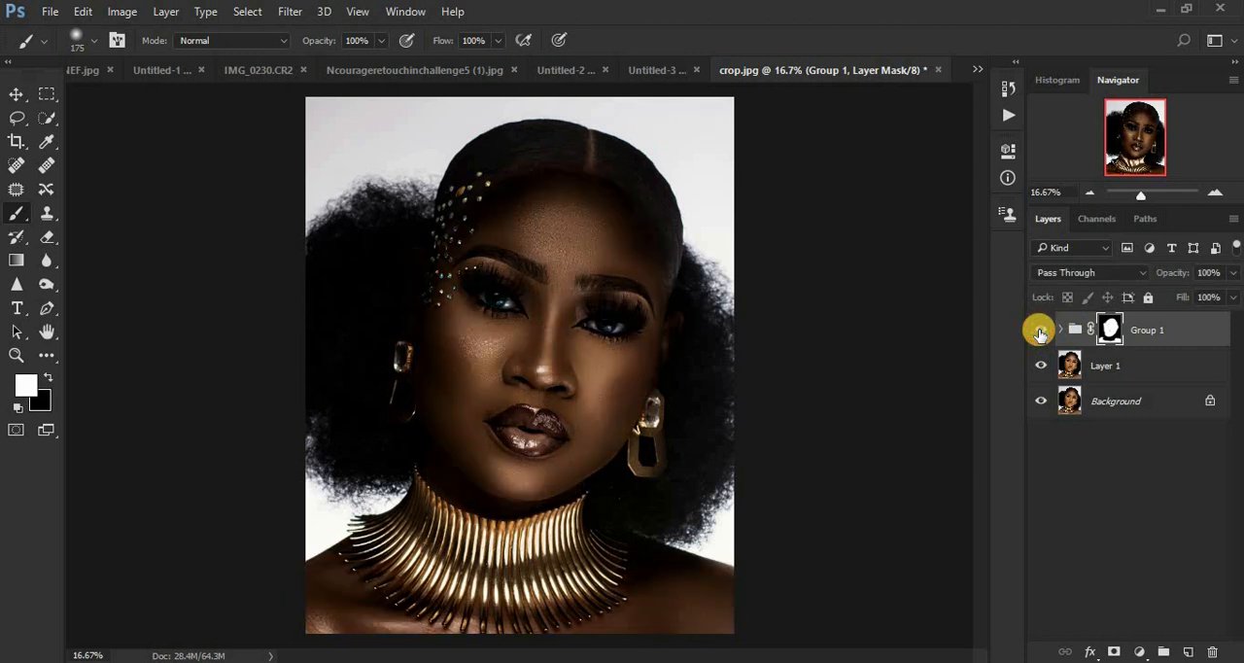
click(1040, 332)
click(1040, 332)
click(1040, 332)
click(1040, 332)
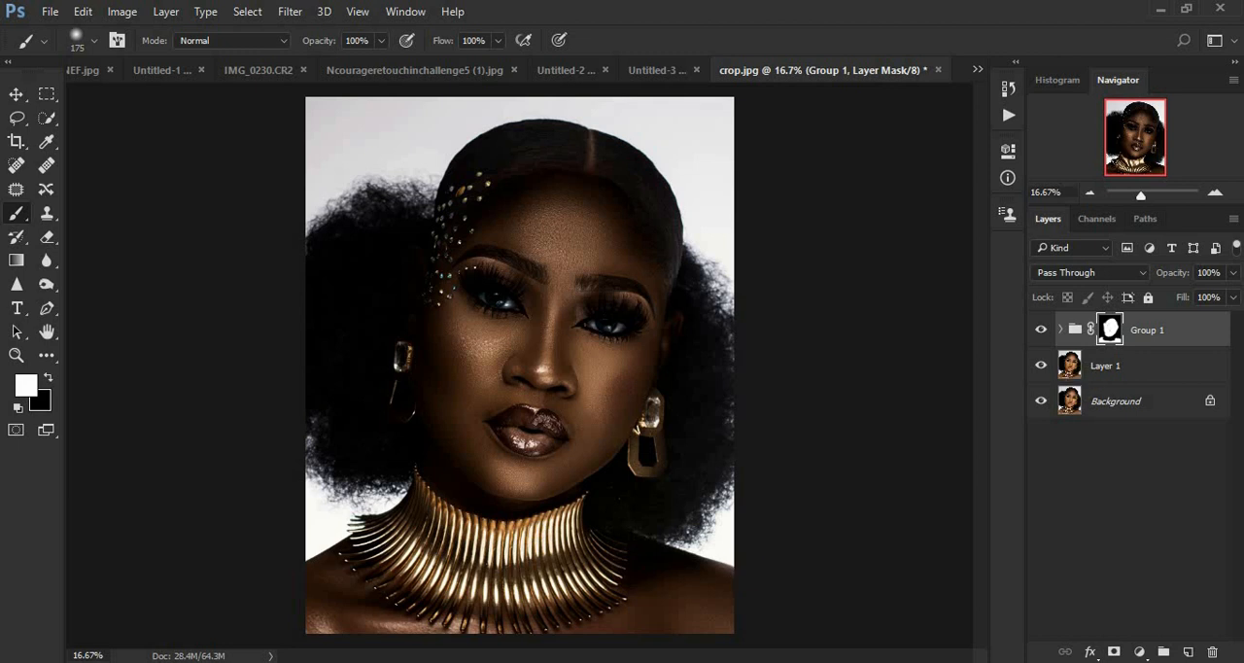
Step: Lower the opacity of Group 1 to 82% and toggle the group's visibility to compare the softened effect with the original
click(1232, 276)
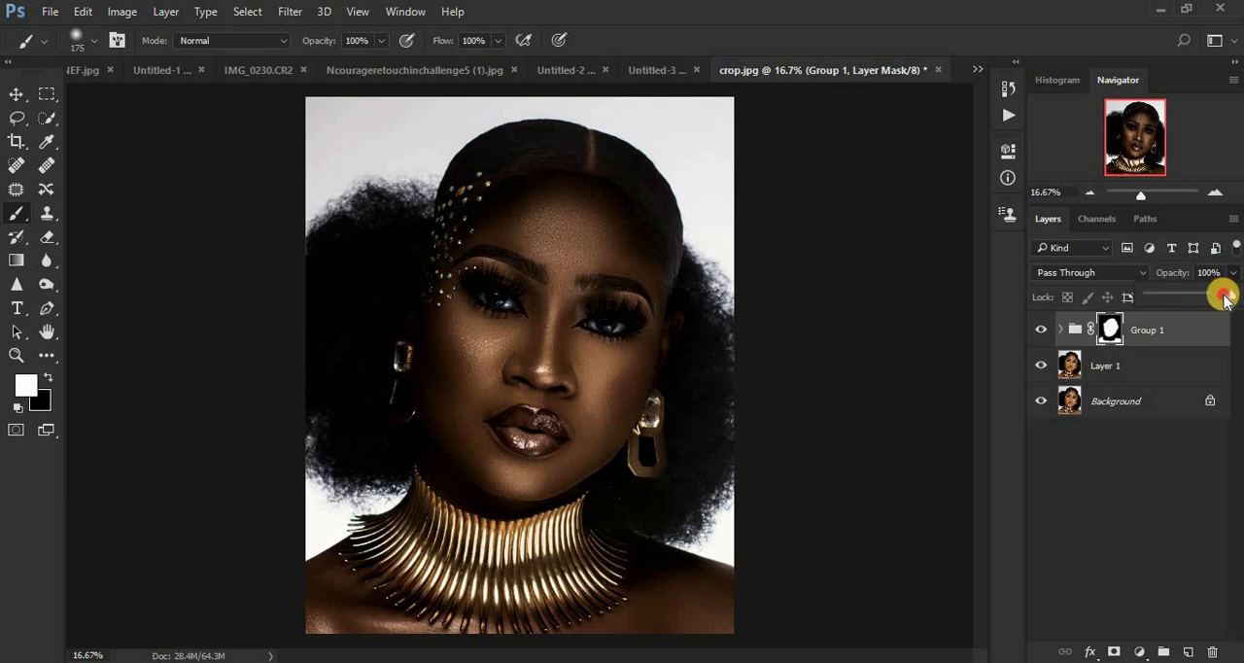
drag(1221, 300, 1220, 300)
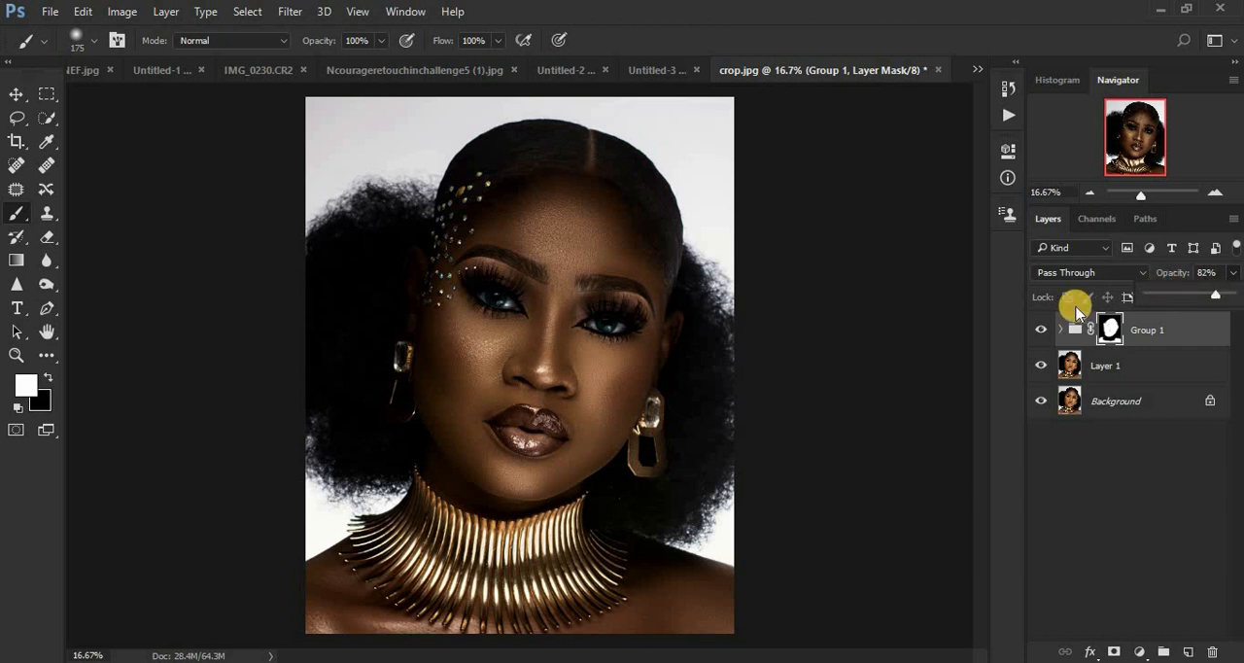
click(1040, 330)
click(1040, 331)
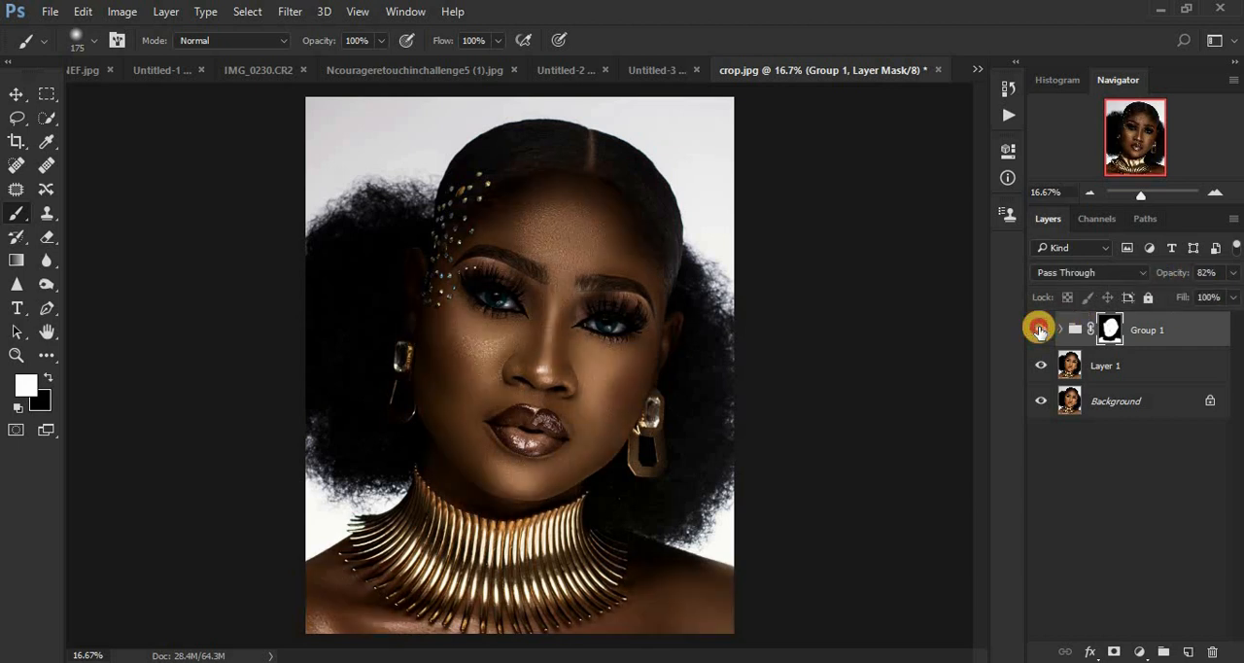
click(1040, 331)
click(1040, 330)
click(1040, 330)
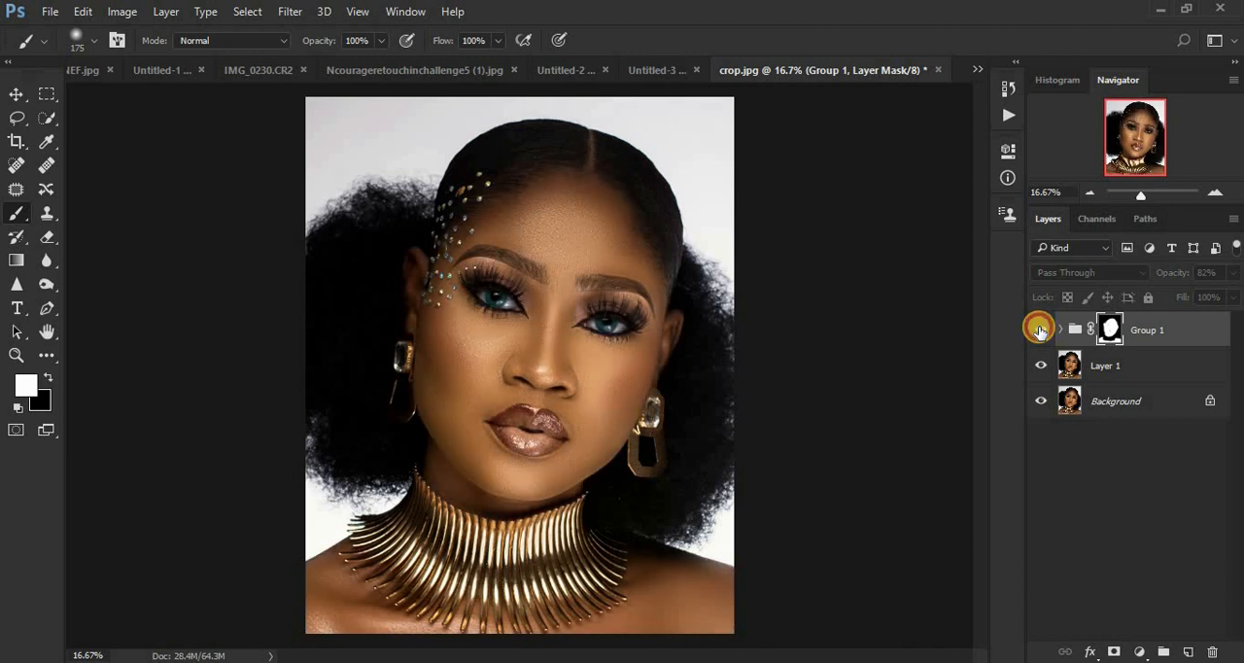
click(1040, 331)
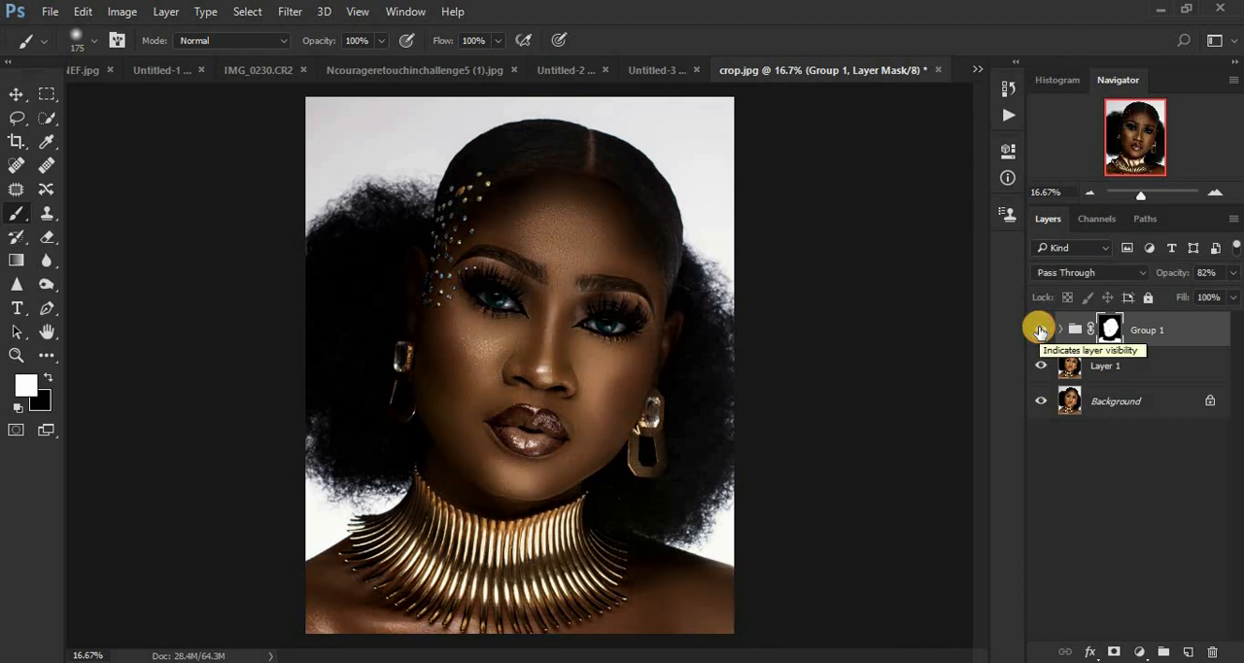